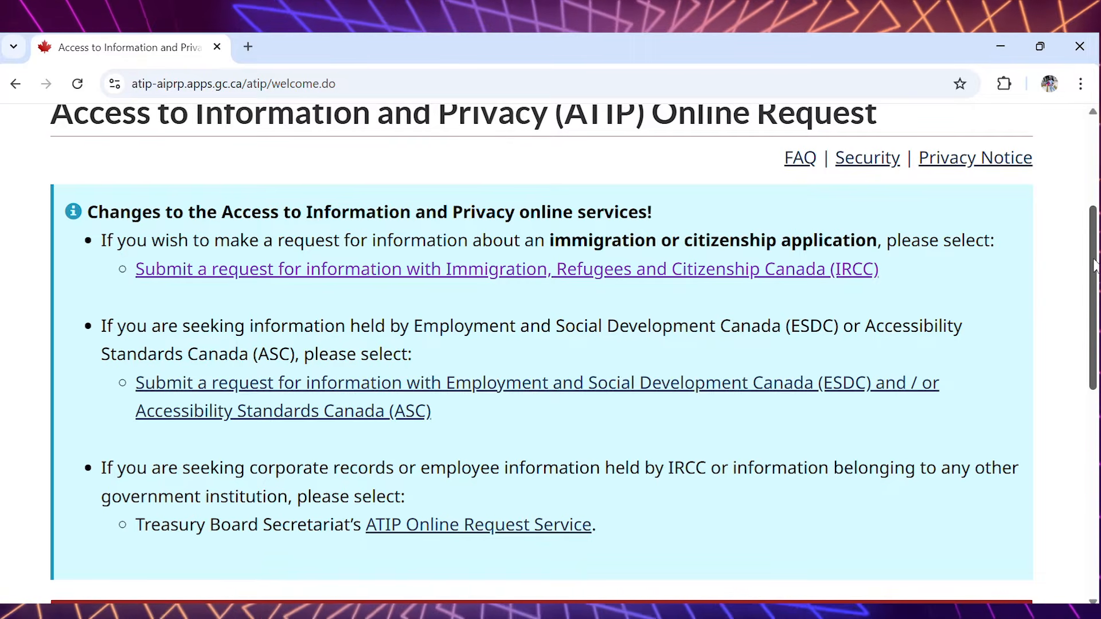
- Start a request for information with IRCC and agree to the Privacy Notice before continuing
{"action": "left_click", "coordinate": [524, 274]}
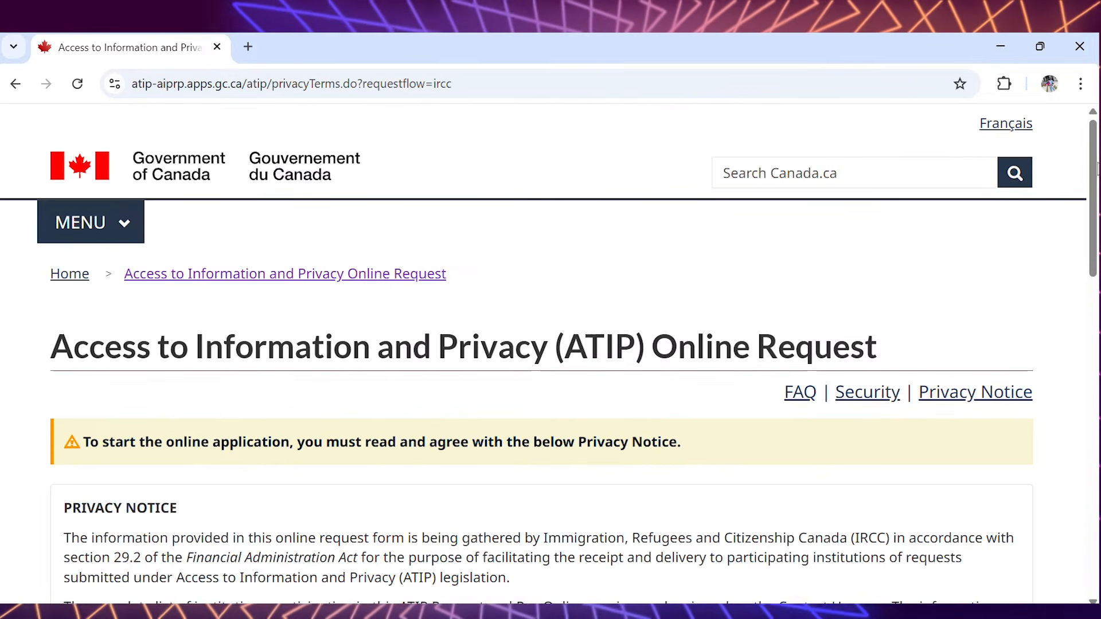
{"action": "scroll", "coordinate": [1097, 169], "scroll_direction": "down", "scroll_amount": 3}
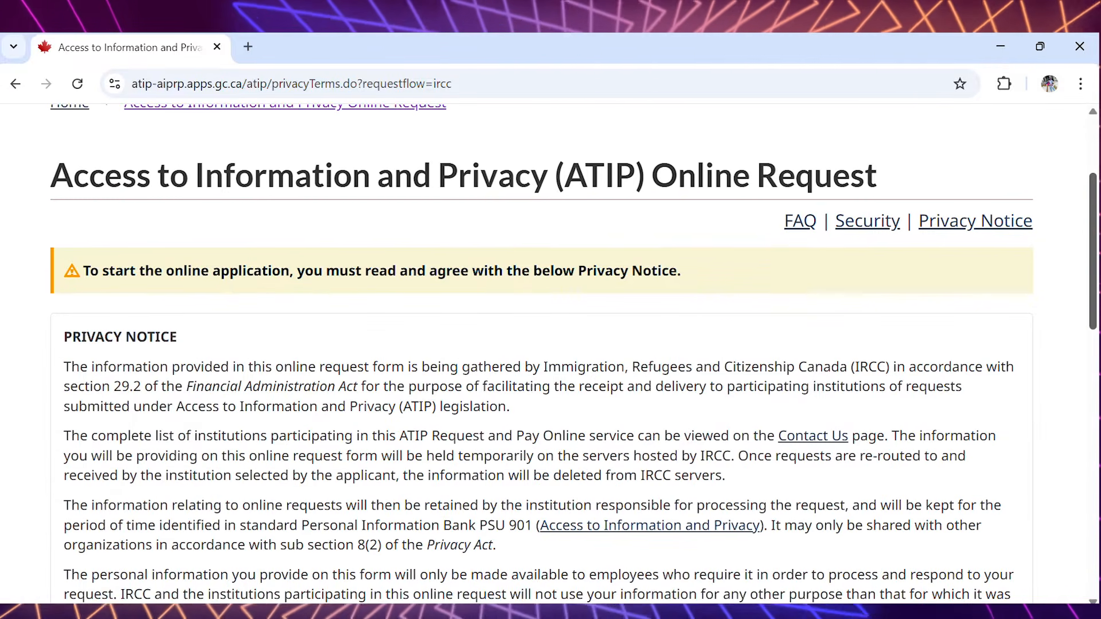
{"action": "scroll", "coordinate": [1094, 365], "scroll_direction": "down", "scroll_amount": 8}
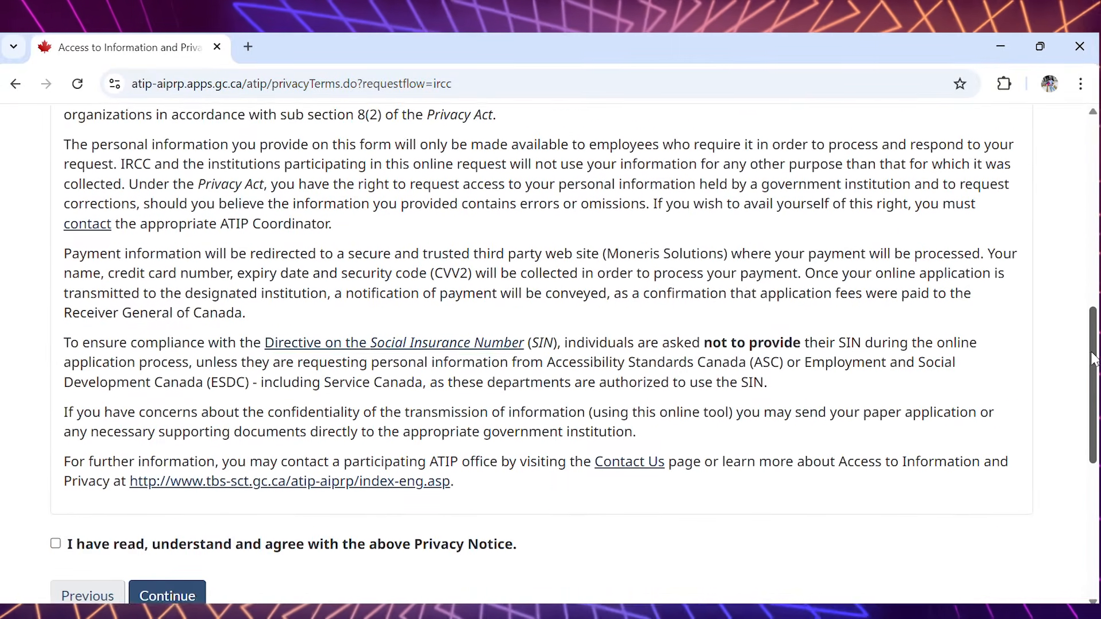
{"action": "scroll", "coordinate": [1094, 364], "scroll_direction": "down", "scroll_amount": 2}
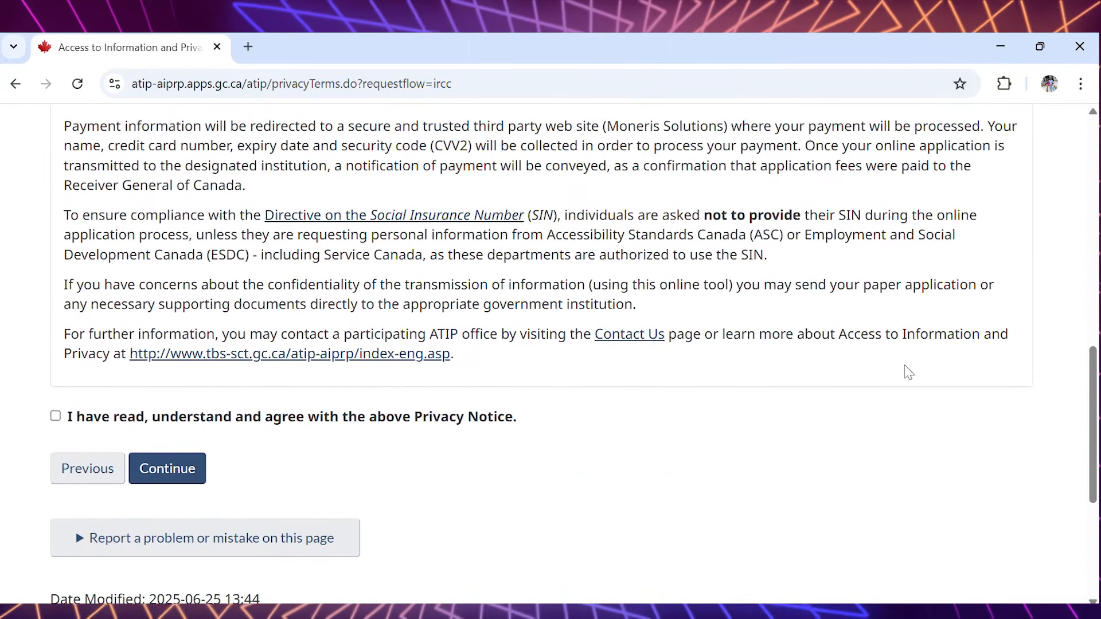
{"action": "left_click", "coordinate": [57, 417]}
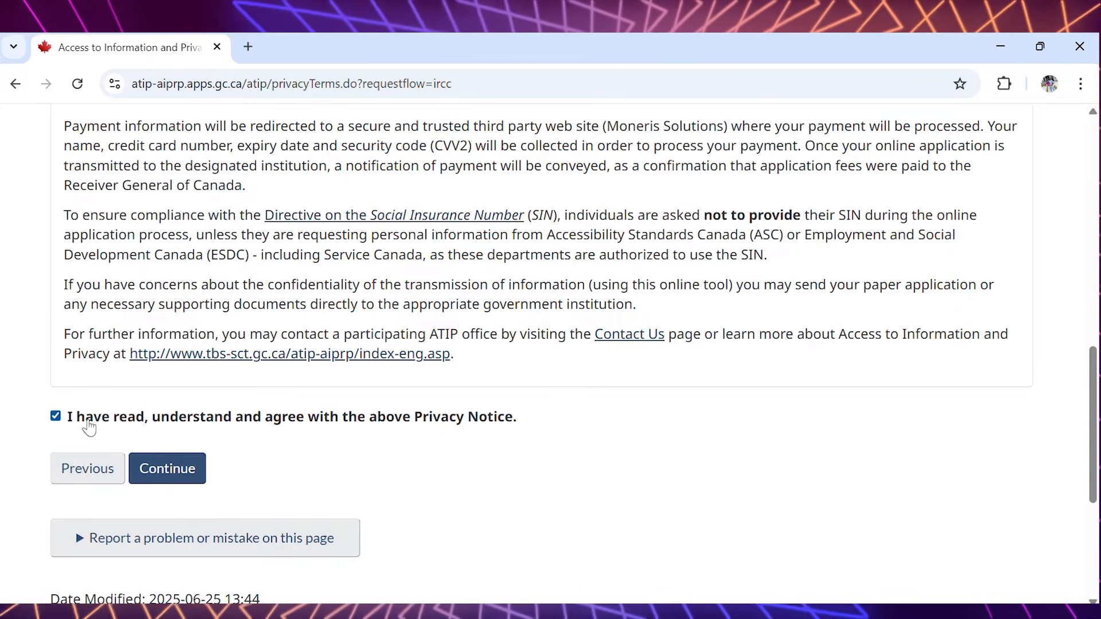
{"action": "left_click", "coordinate": [153, 467]}
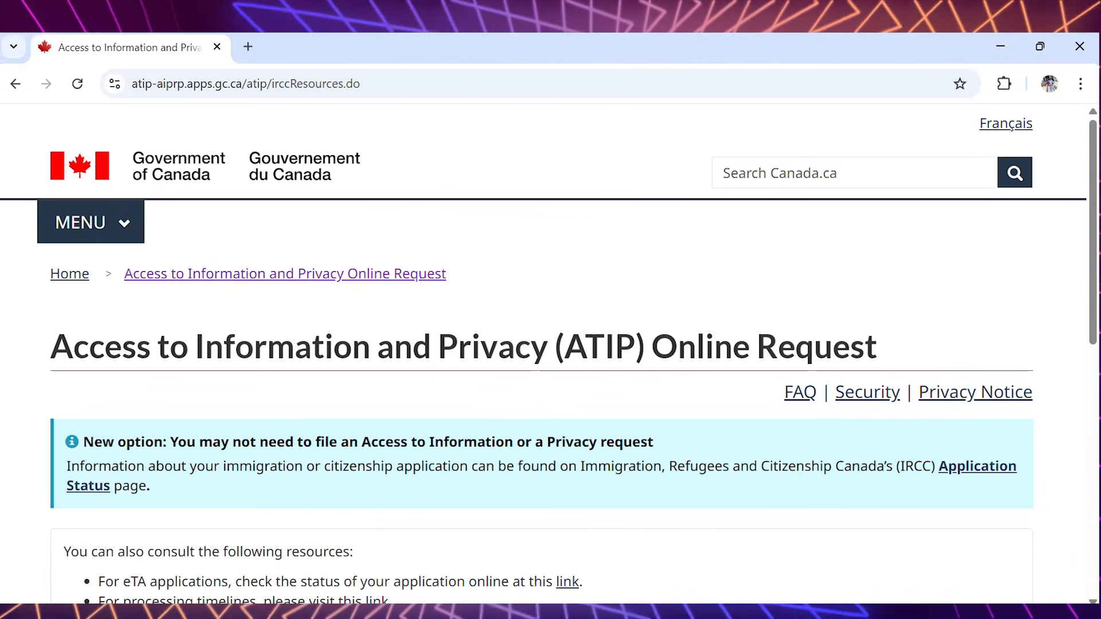
- Acknowledge that the listed resources and steps have been read, and continue
{"action": "scroll", "coordinate": [990, 220], "scroll_direction": "down", "scroll_amount": 2}
{"action": "scroll", "coordinate": [1093, 287], "scroll_direction": "down", "scroll_amount": 3}
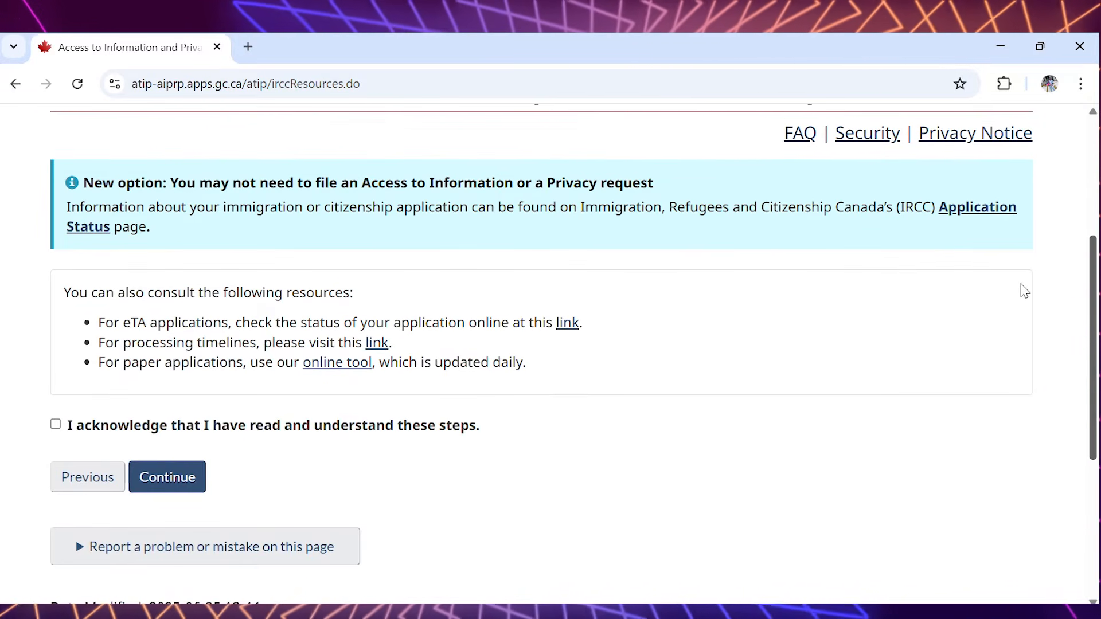
{"action": "left_click", "coordinate": [56, 425]}
{"action": "left_click", "coordinate": [156, 477]}
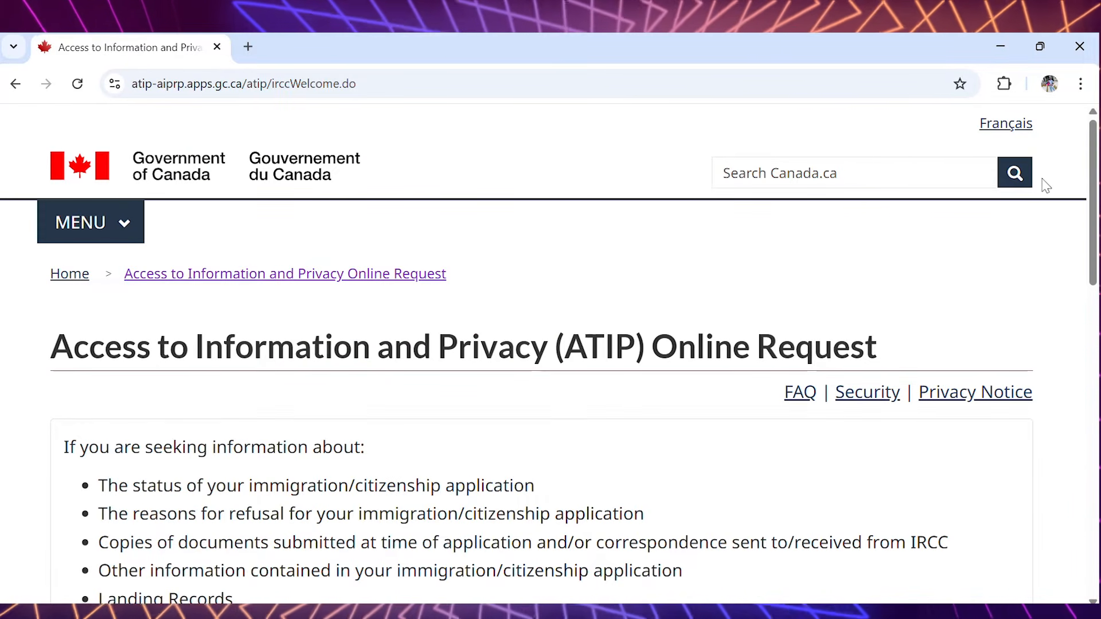
- Continue to the IRCC portal through the Application/Personal Information option
{"action": "left_click_drag", "start_coordinate": [1096, 183], "coordinate": [1093, 255]}
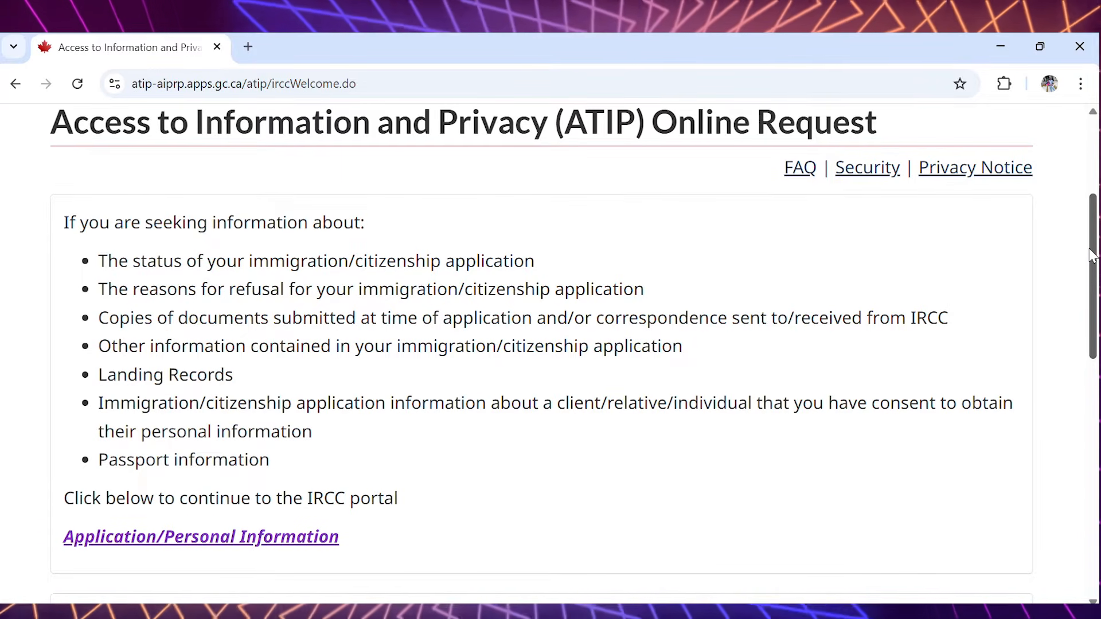
{"action": "left_click_drag", "start_coordinate": [1093, 255], "coordinate": [1093, 267]}
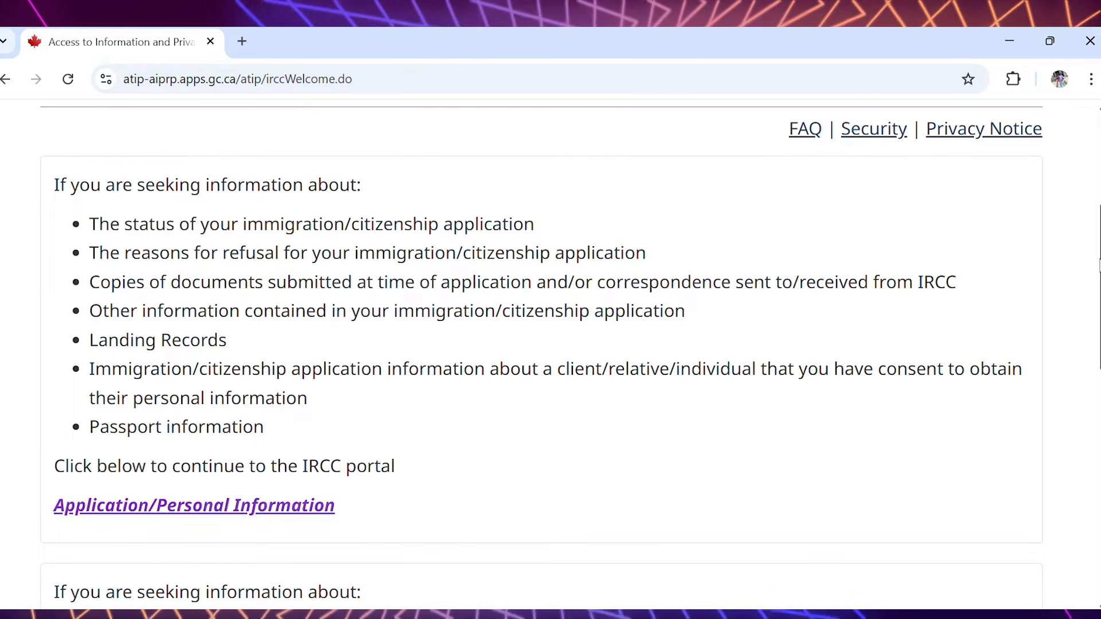
{"action": "left_click_drag", "start_coordinate": [1099, 265], "coordinate": [1097, 294]}
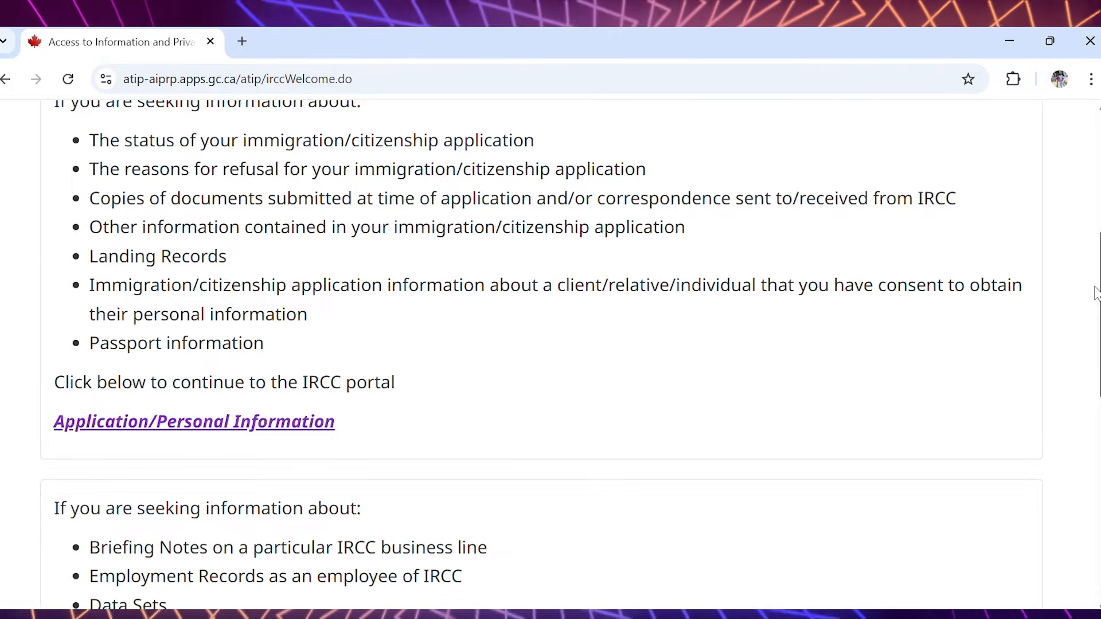
{"action": "left_click_drag", "start_coordinate": [1097, 294], "coordinate": [1085, 339]}
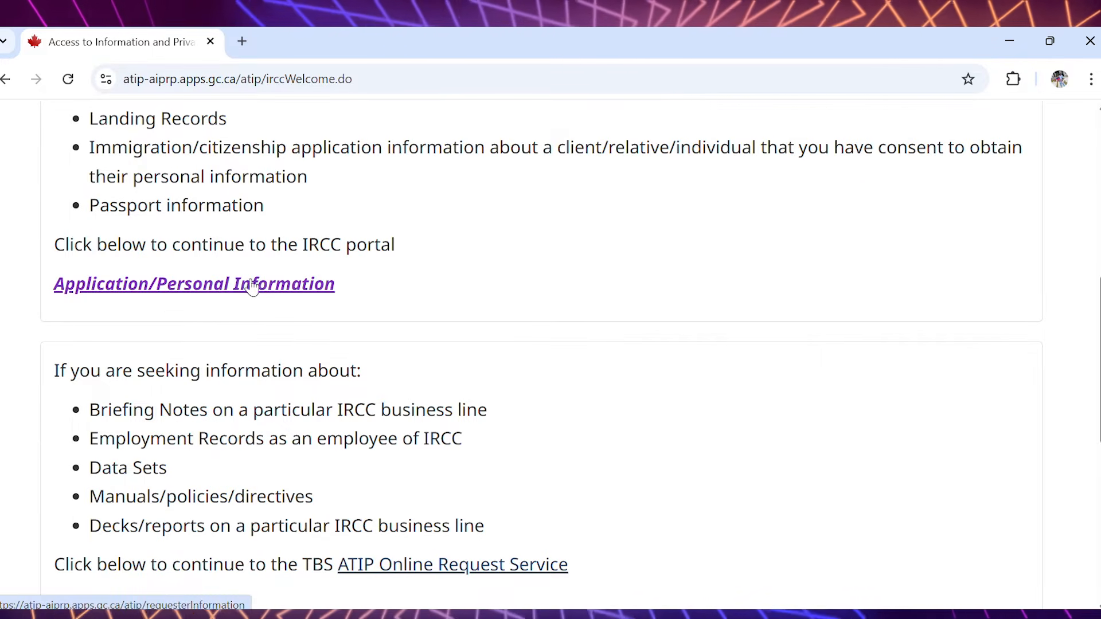
{"action": "left_click", "coordinate": [206, 287]}
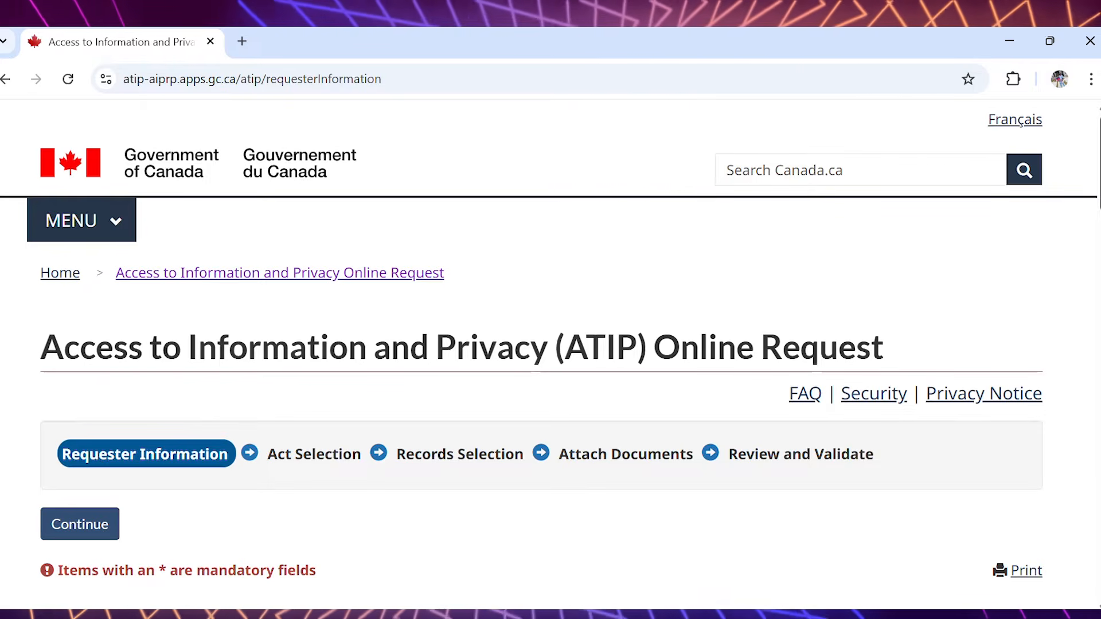
- Select Foreign National outside of Canada as the requester category
{"action": "scroll", "coordinate": [551, 344], "scroll_direction": "down", "scroll_amount": 1}
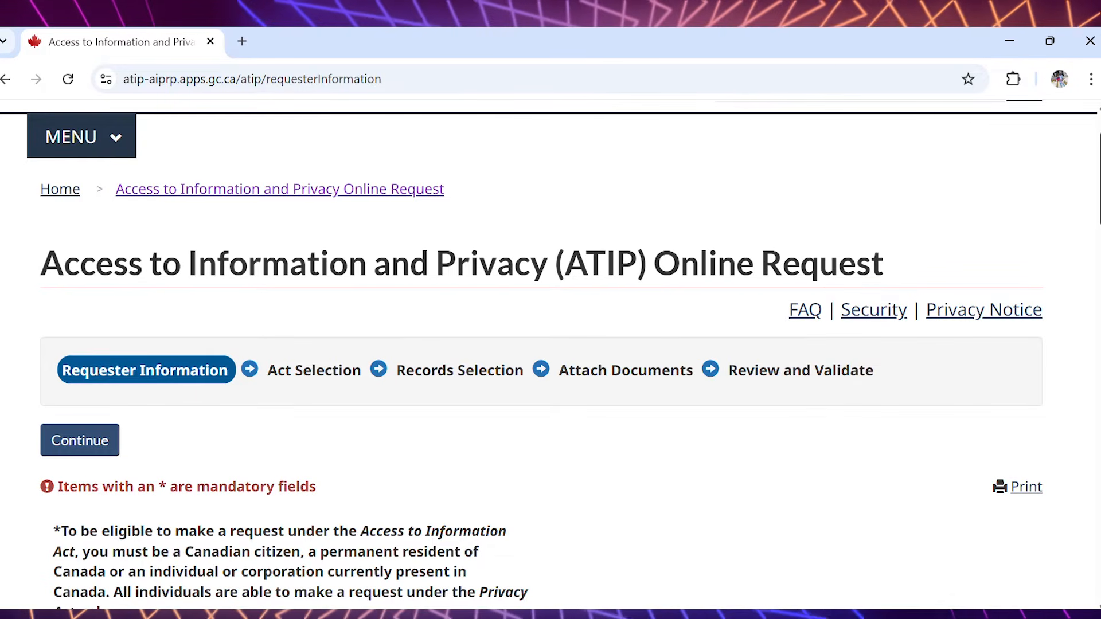
{"action": "scroll", "coordinate": [550, 344], "scroll_direction": "down", "scroll_amount": 3}
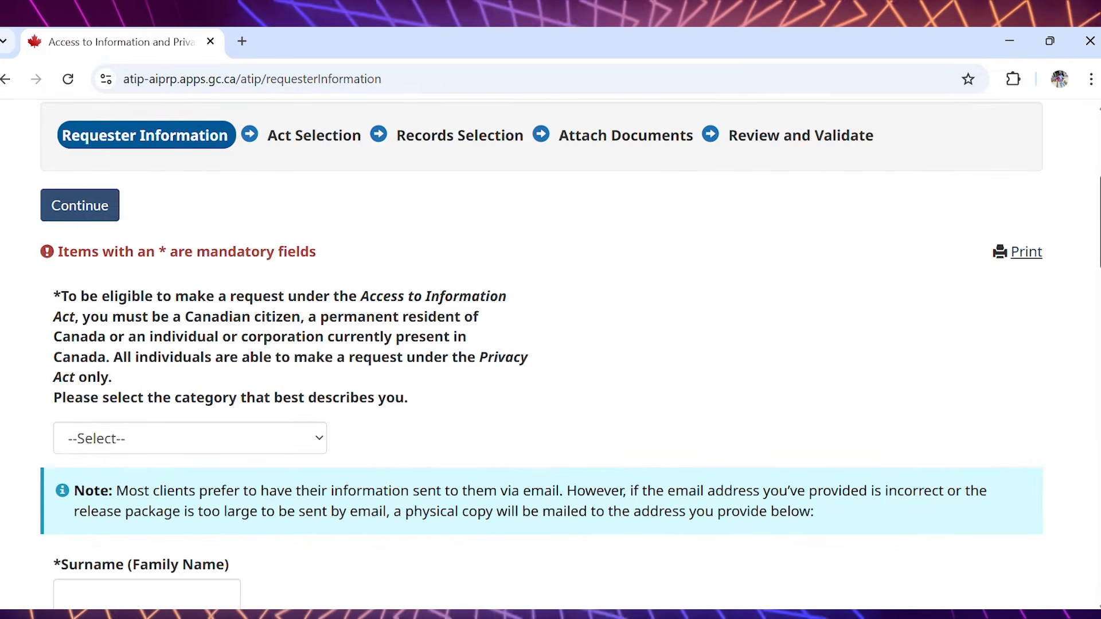
{"action": "scroll", "coordinate": [550, 345], "scroll_direction": "down", "scroll_amount": 1}
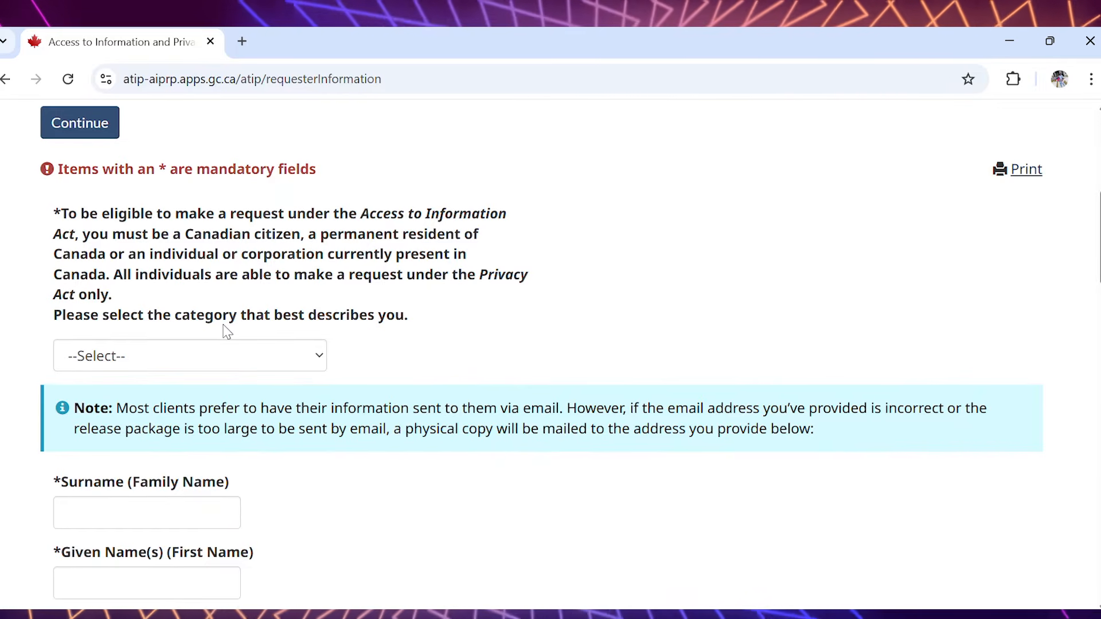
{"action": "left_click", "coordinate": [298, 362]}
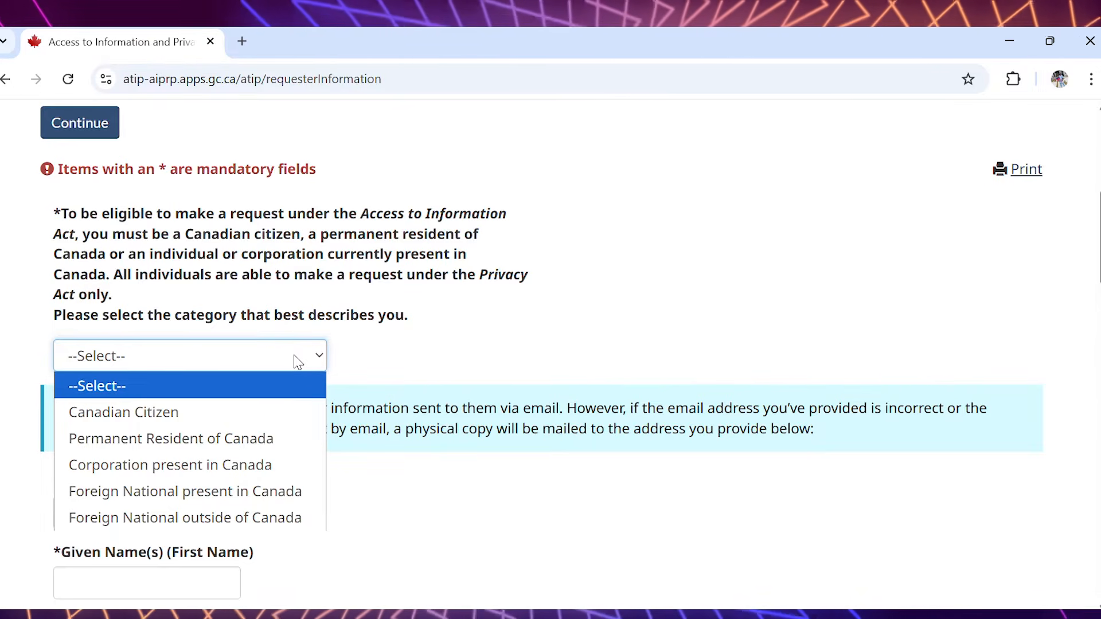
{"action": "left_click", "coordinate": [279, 521]}
- Enter the requester's surname and given name in the form
{"action": "left_click_drag", "start_coordinate": [1100, 244], "coordinate": [1100, 249]}
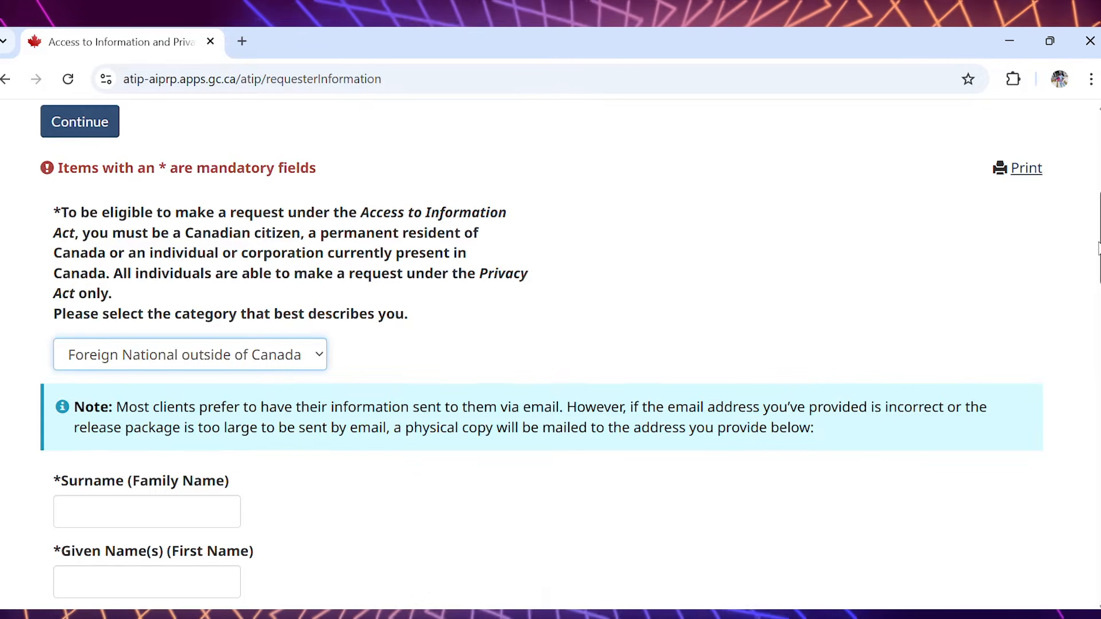
{"action": "scroll", "coordinate": [904, 280], "scroll_direction": "down", "scroll_amount": 4}
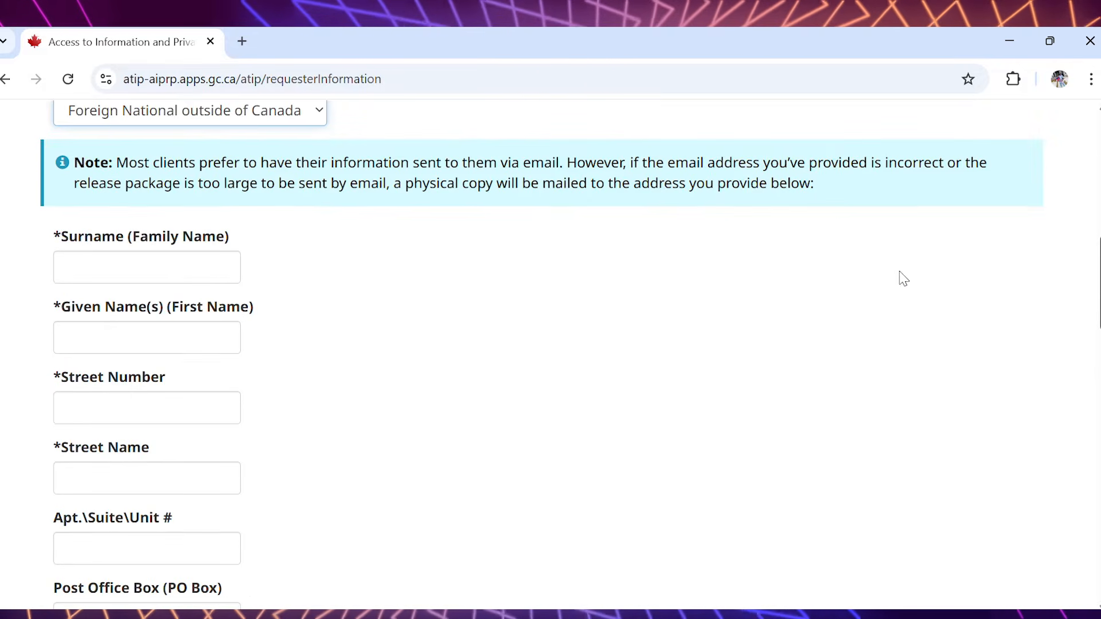
{"action": "left_click", "coordinate": [190, 273]}
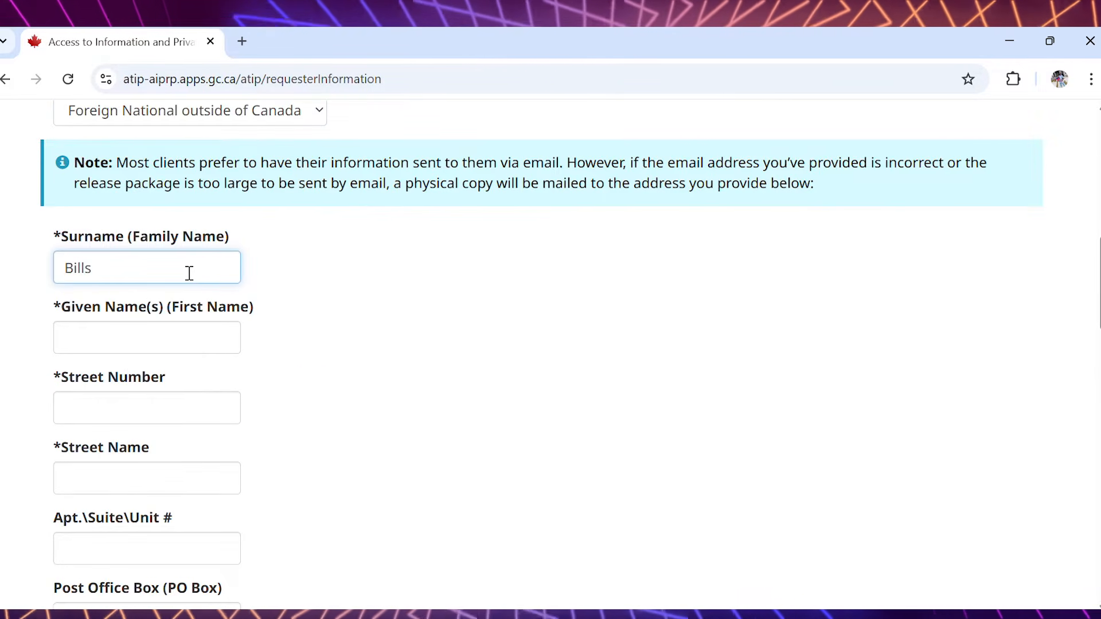
{"action": "left_click", "coordinate": [175, 325]}
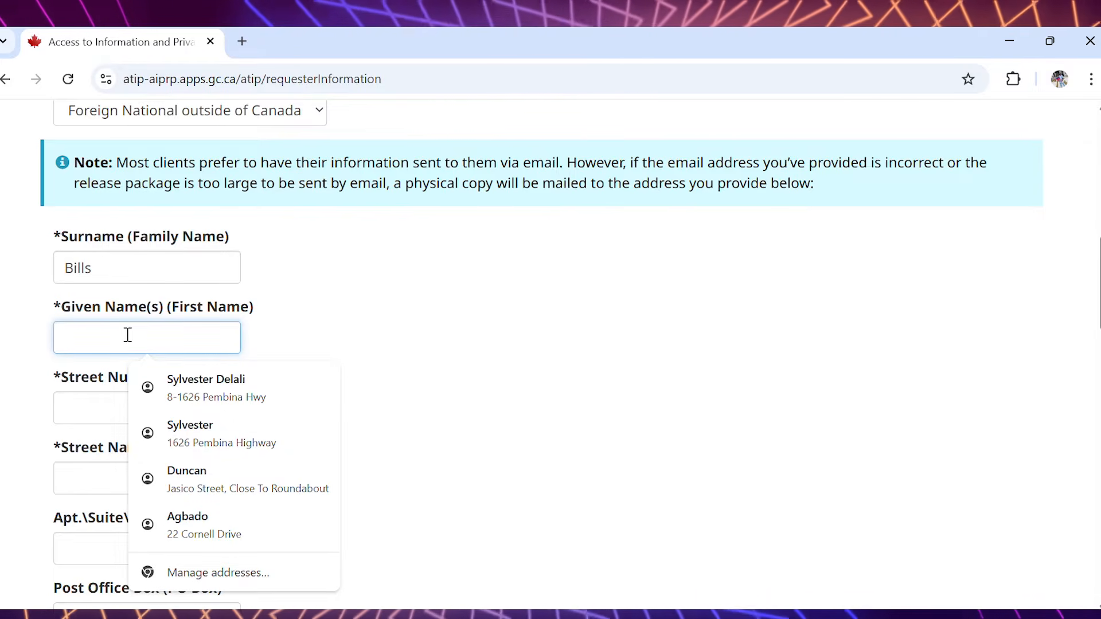
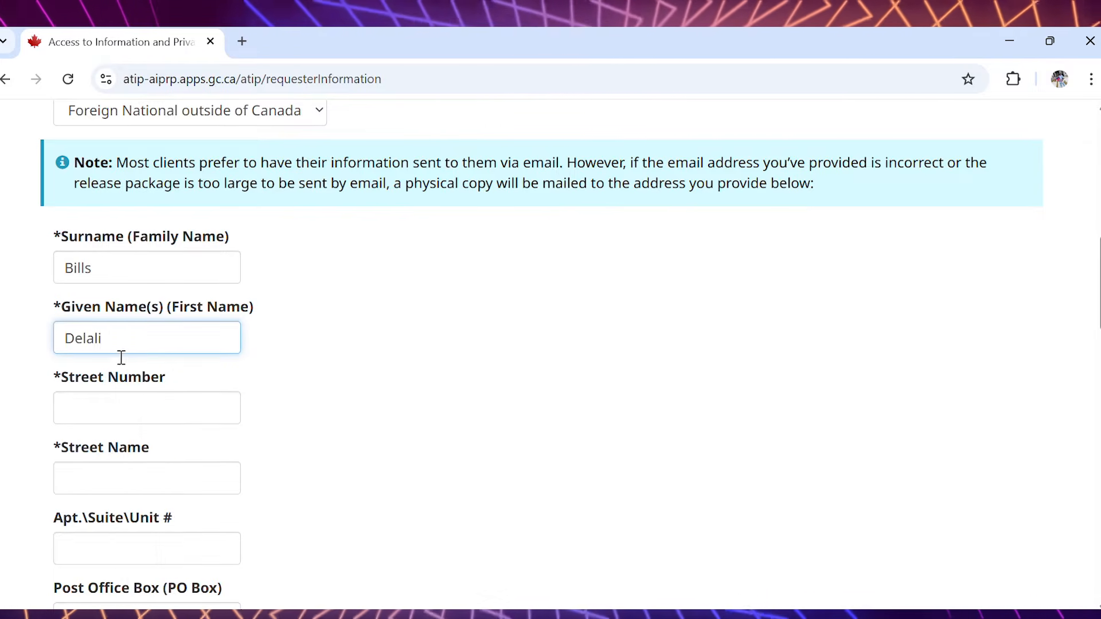
- Fill in the street number and street name of the requester's mailing address
{"action": "left_click", "coordinate": [121, 409]}
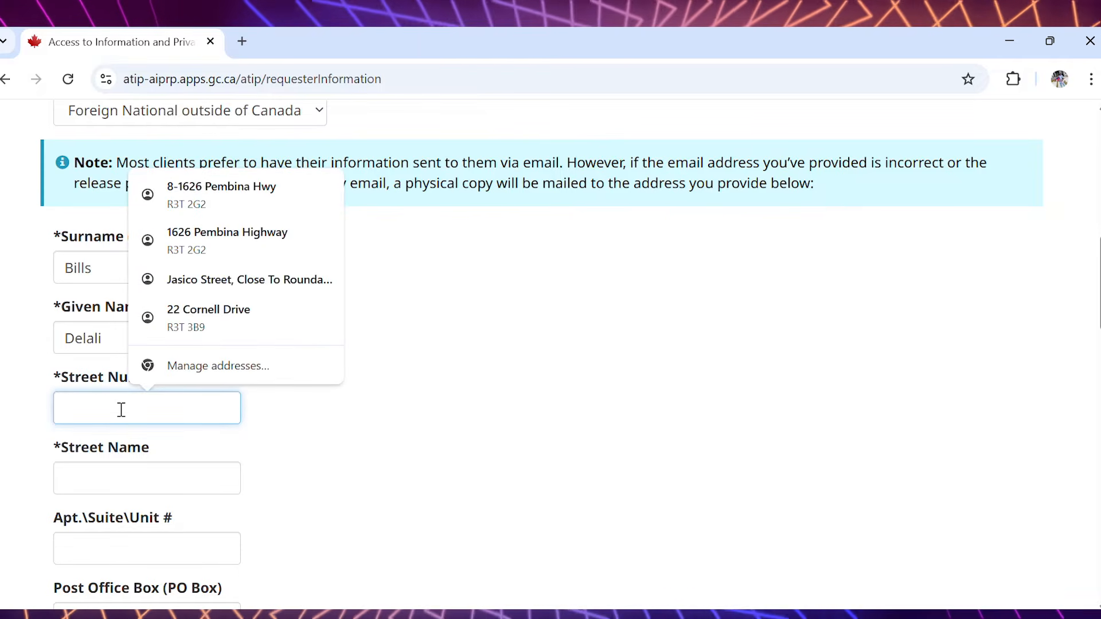
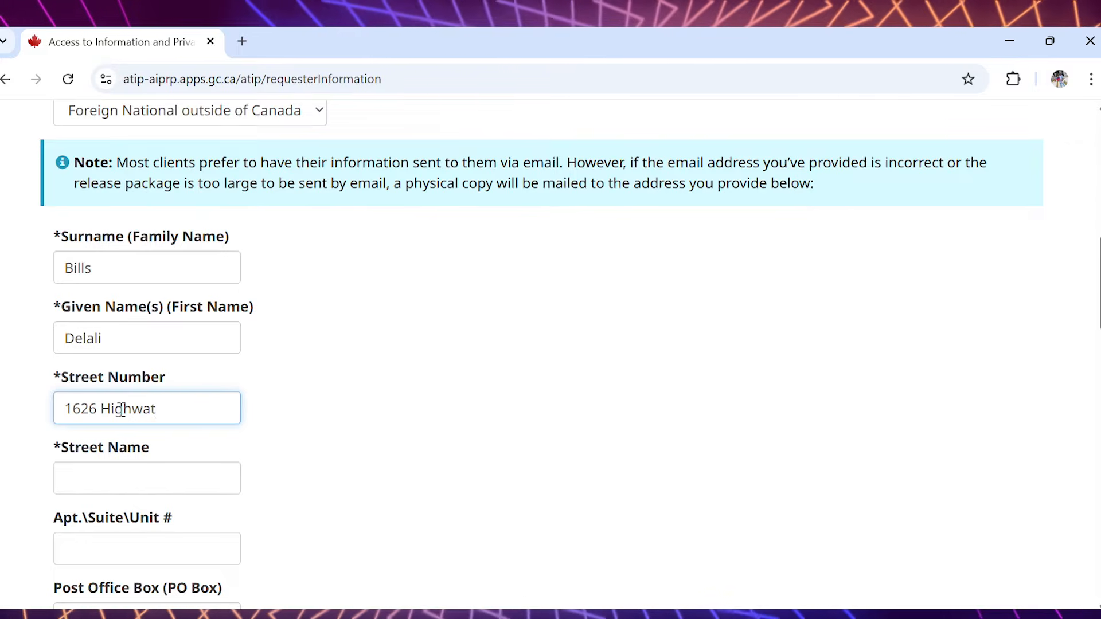
{"action": "left_click", "coordinate": [130, 476]}
{"action": "type", "text": "Highw"}
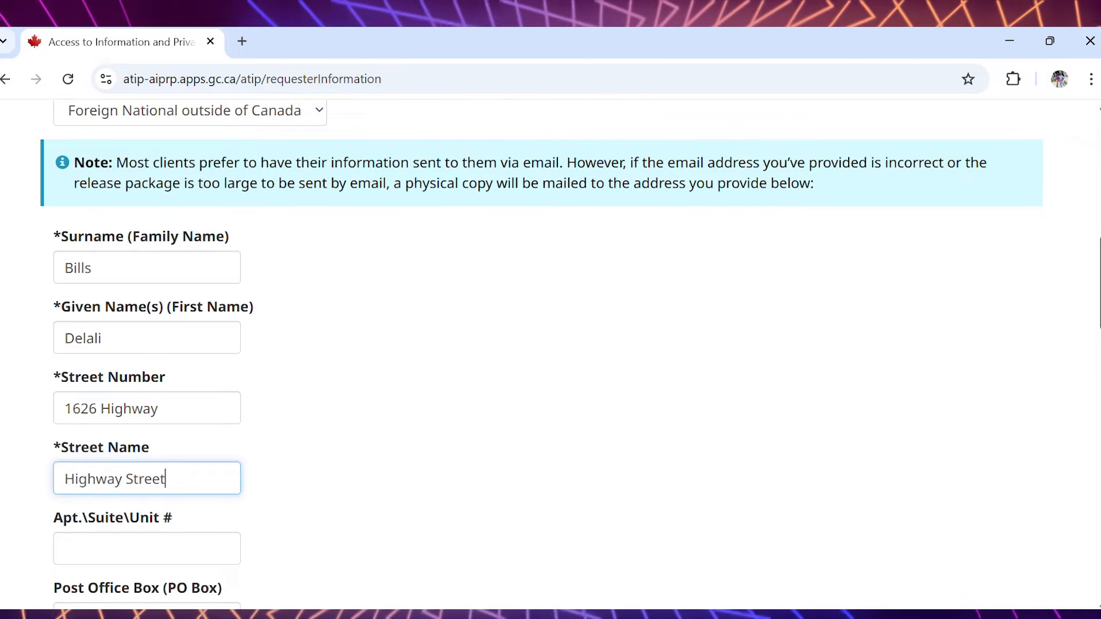
- Enter the requester's city and province/state, correcting a typo in the province
{"action": "scroll", "coordinate": [542, 354], "scroll_direction": "down", "scroll_amount": 1}
{"action": "scroll", "coordinate": [571, 607], "scroll_direction": "down", "scroll_amount": 2}
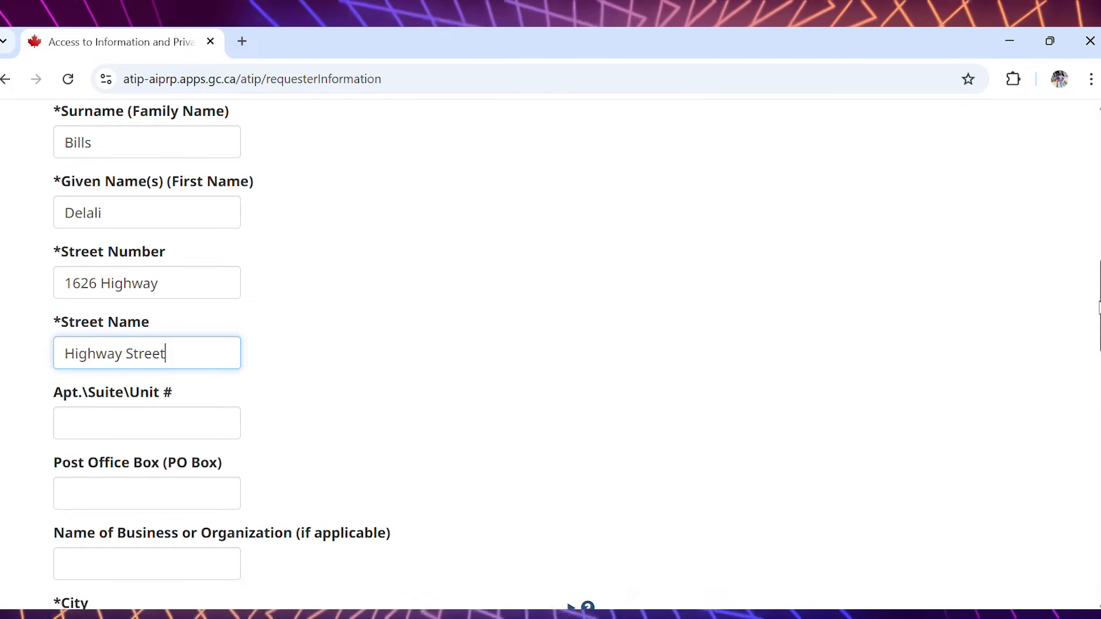
{"action": "scroll", "coordinate": [570, 456], "scroll_direction": "down", "scroll_amount": 5}
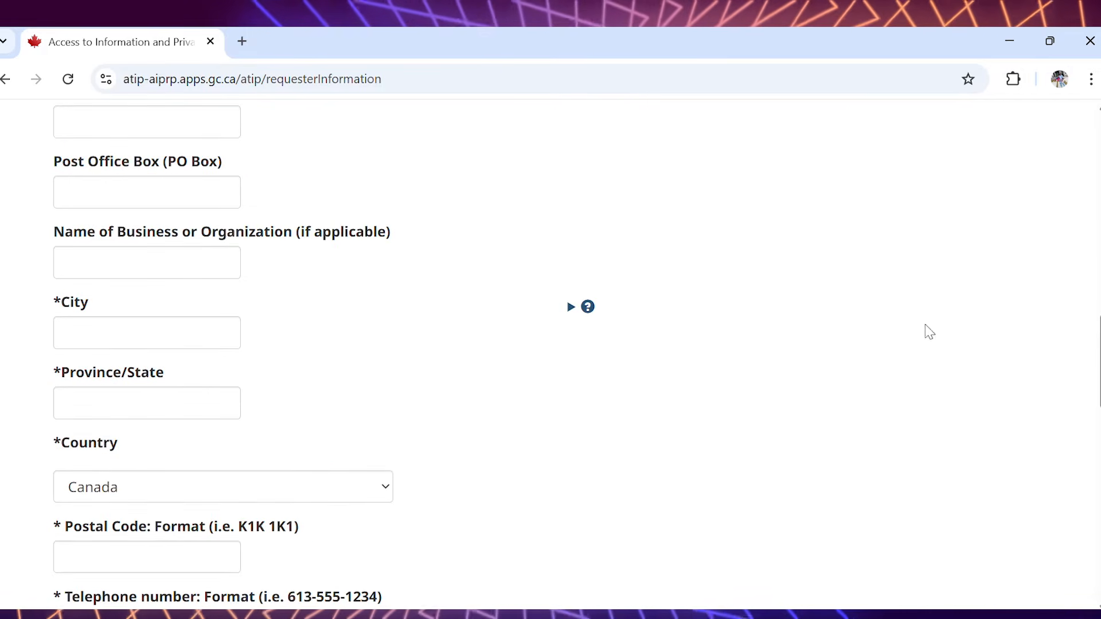
{"action": "left_click", "coordinate": [196, 328]}
{"action": "type", "text": "Accra"}
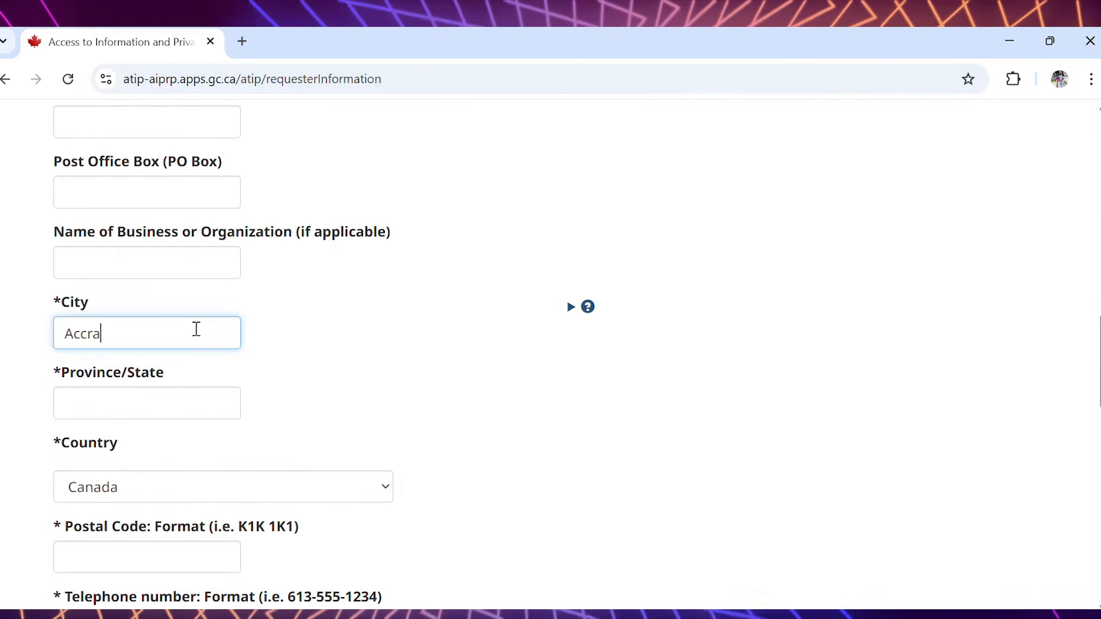
{"action": "left_click", "coordinate": [161, 415]}
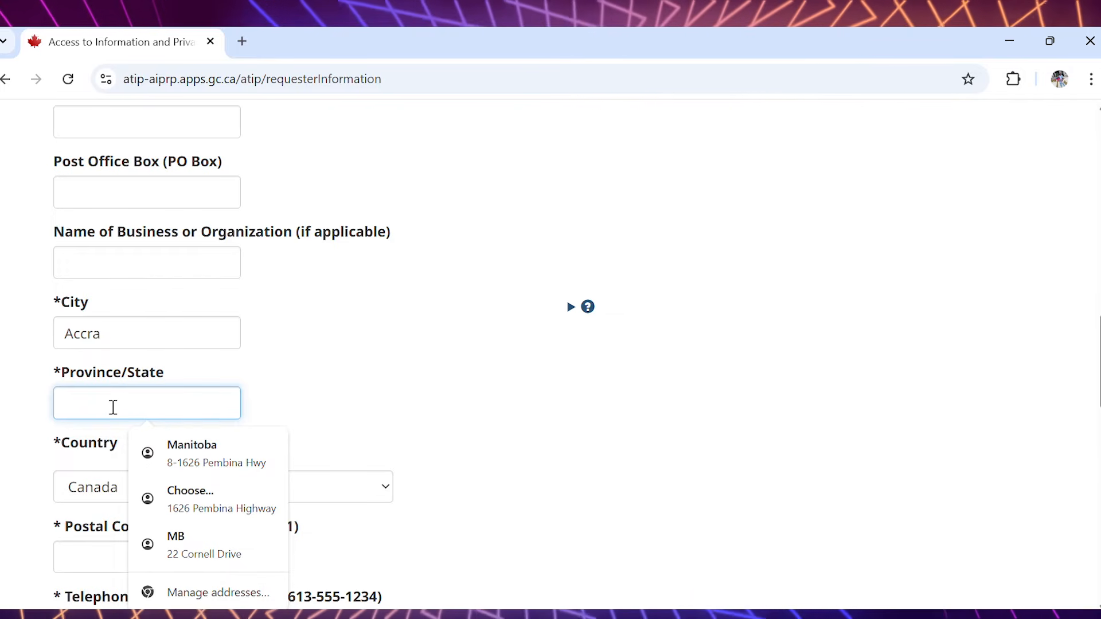
{"action": "type", "text": "Great"}
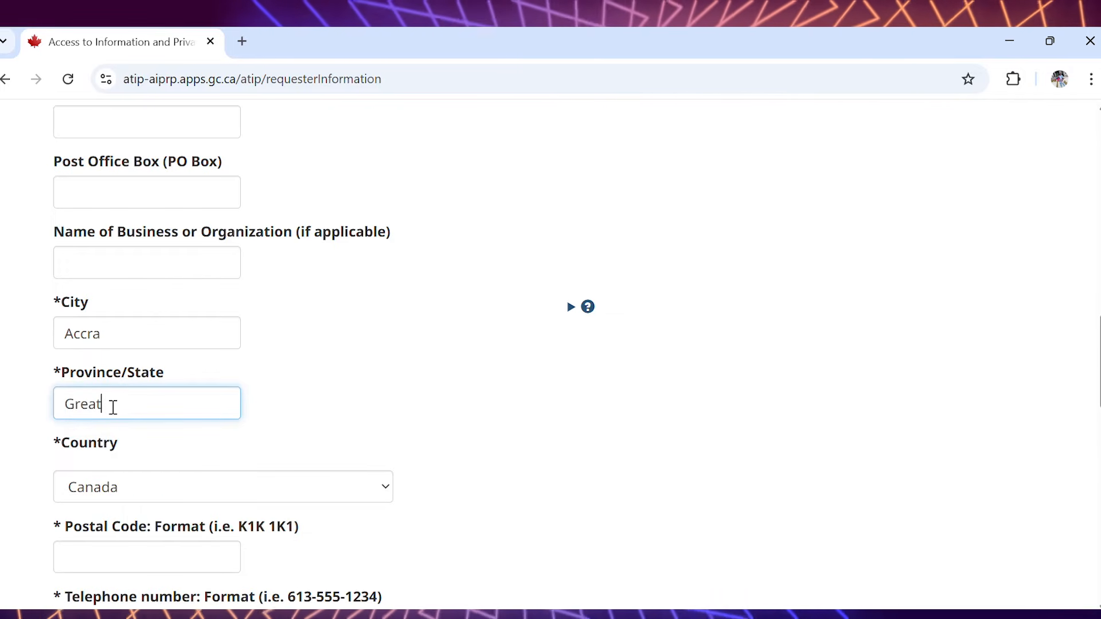
{"action": "type", "text": "wer Accr"}
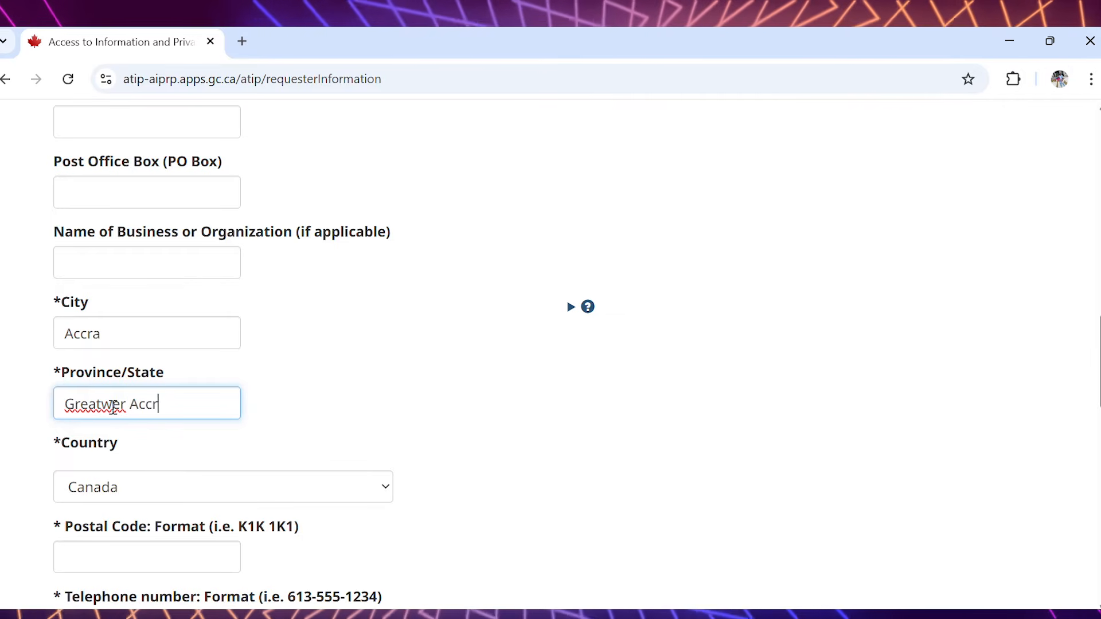
{"action": "left_click", "coordinate": [114, 407]}
{"action": "key", "text": "BackSpace"}
{"action": "key", "text": "BackSpace"}
{"action": "type", "text": "e"}
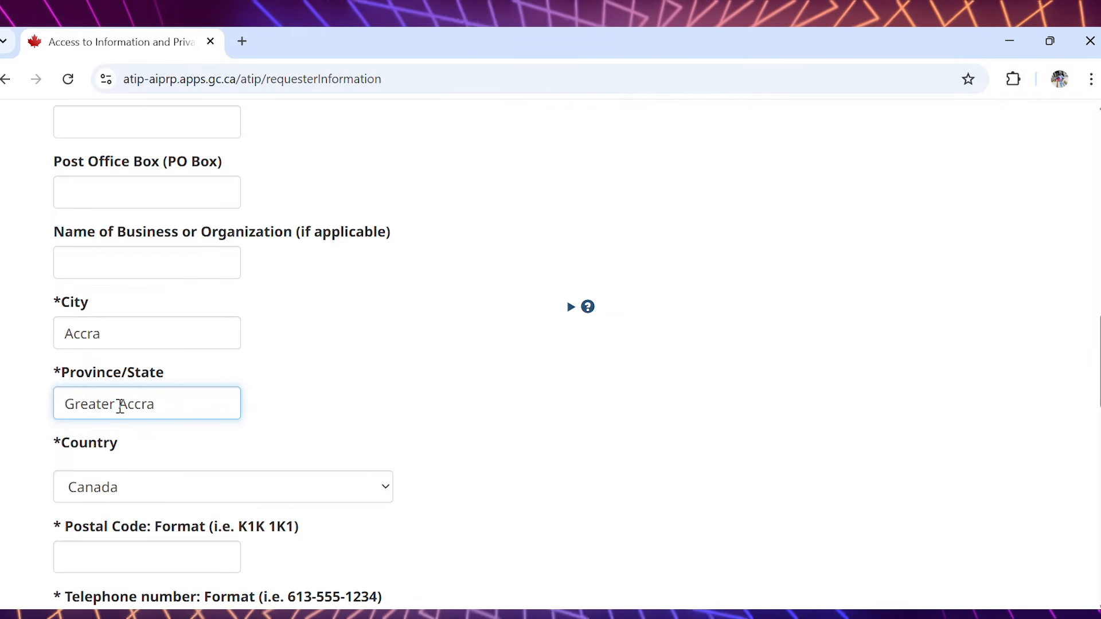
- Set the country to Ghana
{"action": "left_click", "coordinate": [296, 491]}
{"action": "type", "text": "gh"}
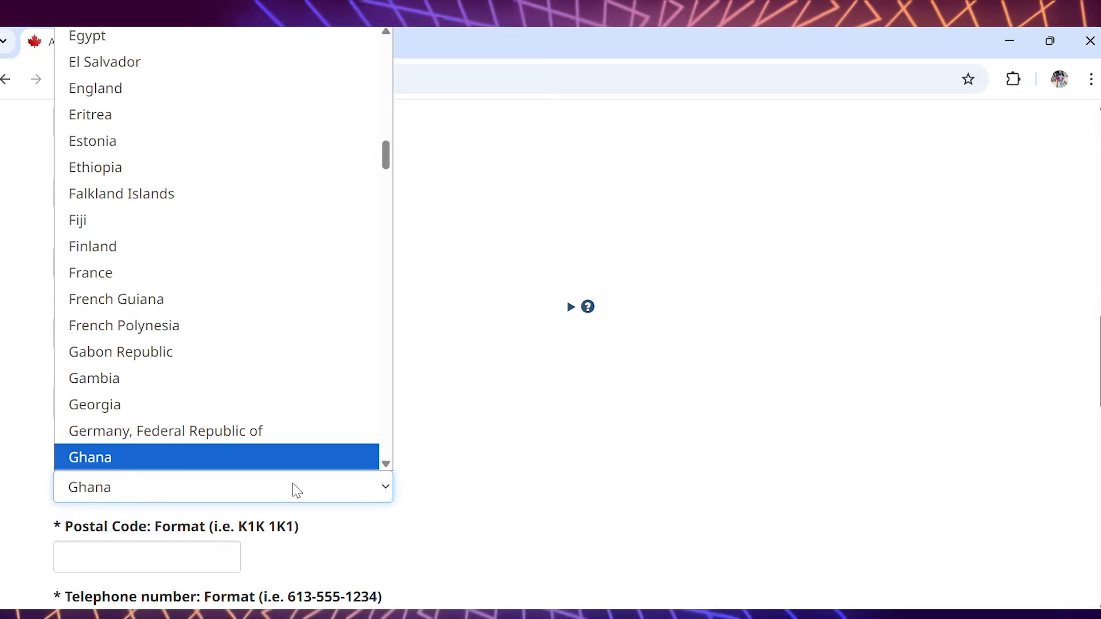
{"action": "key", "text": "Return"}
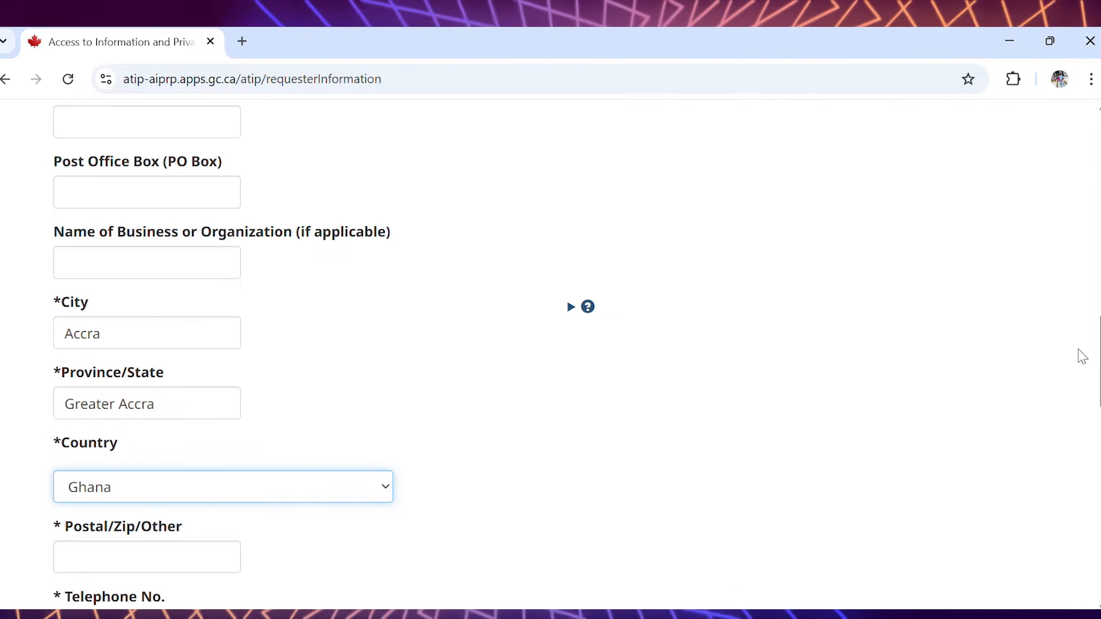
- Enter 233 as the postal/zip code and fill in the requester's telephone number
{"action": "scroll", "coordinate": [570, 307], "scroll_direction": "down", "scroll_amount": 5}
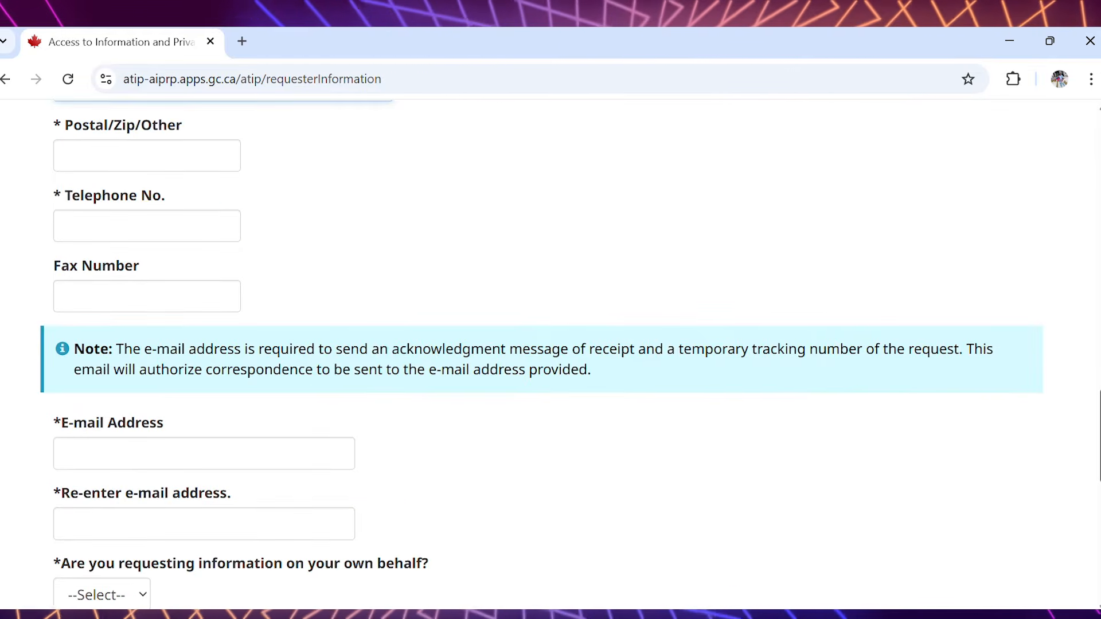
{"action": "scroll", "coordinate": [149, 249], "scroll_direction": "up", "scroll_amount": 1}
{"action": "left_click", "coordinate": [87, 190]}
{"action": "type", "text": "233"}
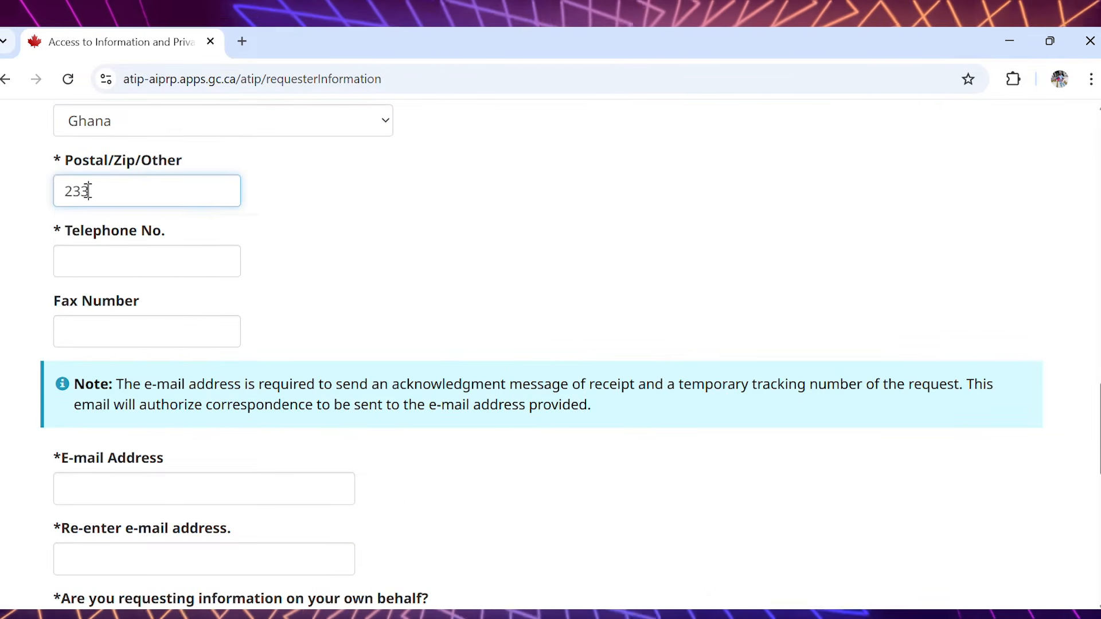
{"action": "left_click", "coordinate": [119, 257]}
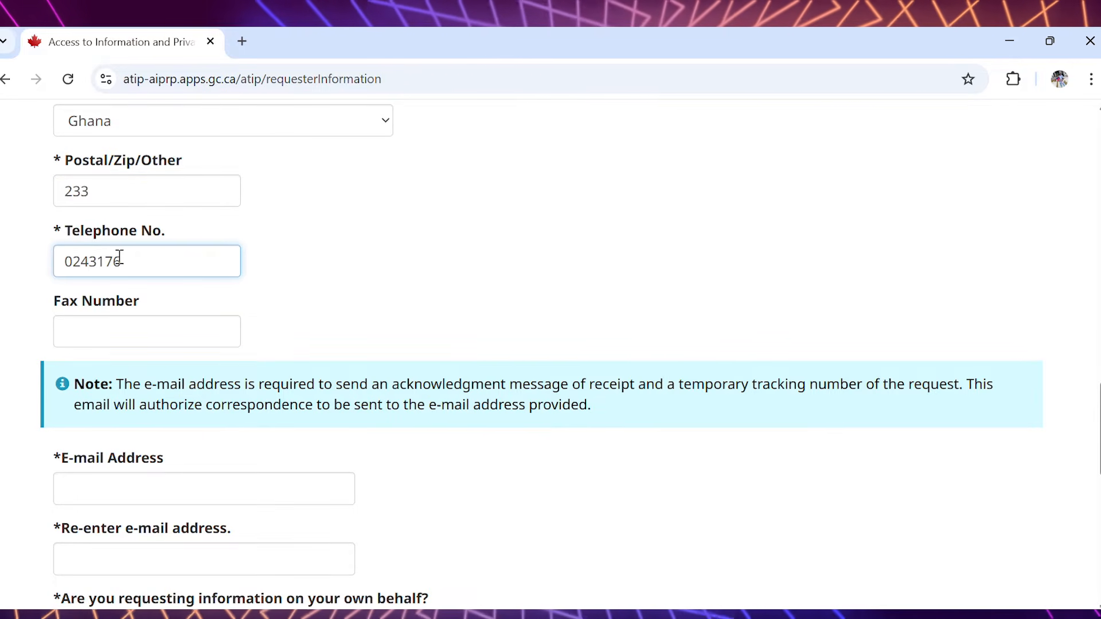
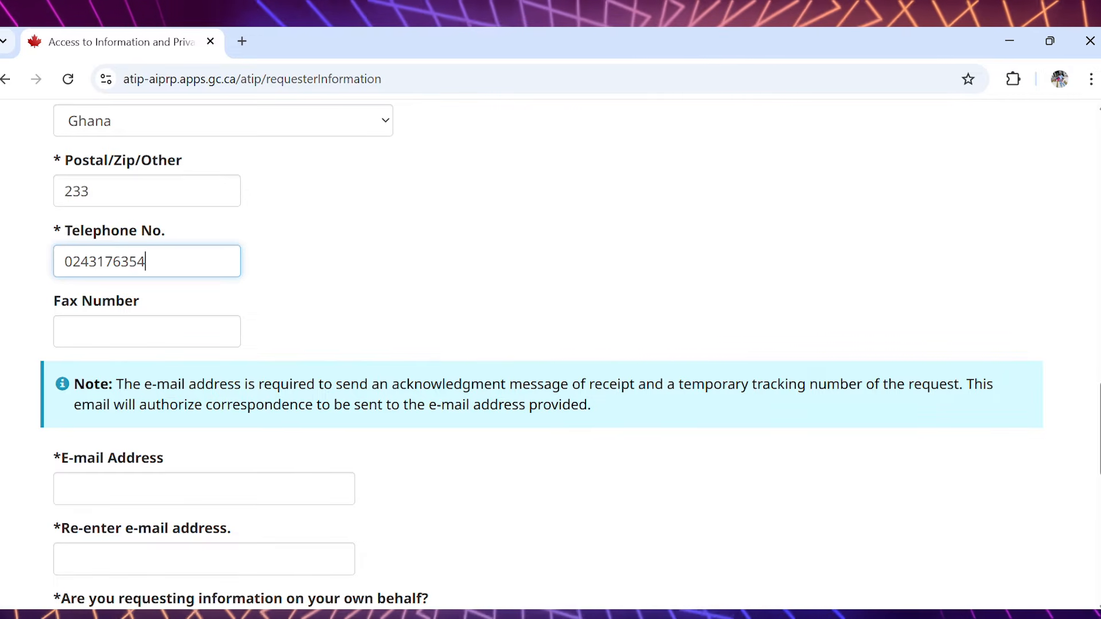
- Enter the requester's e-mail address and copy it into the re-enter e-mail address field
{"action": "left_click_drag", "start_coordinate": [1100, 438], "coordinate": [1100, 440]}
{"action": "scroll", "coordinate": [1098, 440], "scroll_direction": "down", "scroll_amount": 3}
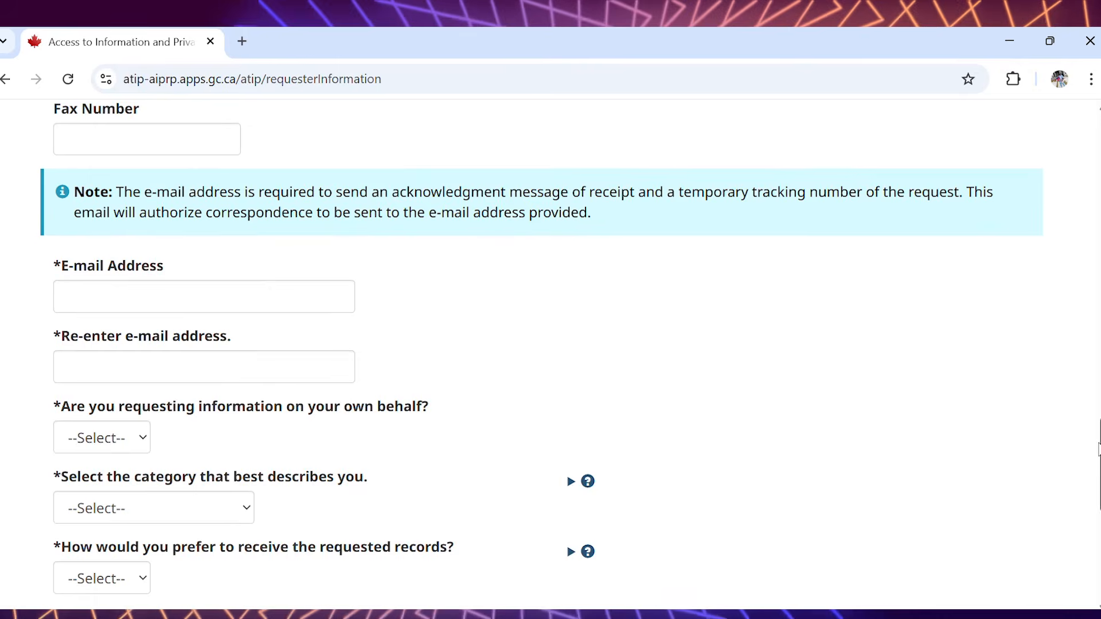
{"action": "left_click", "coordinate": [283, 303]}
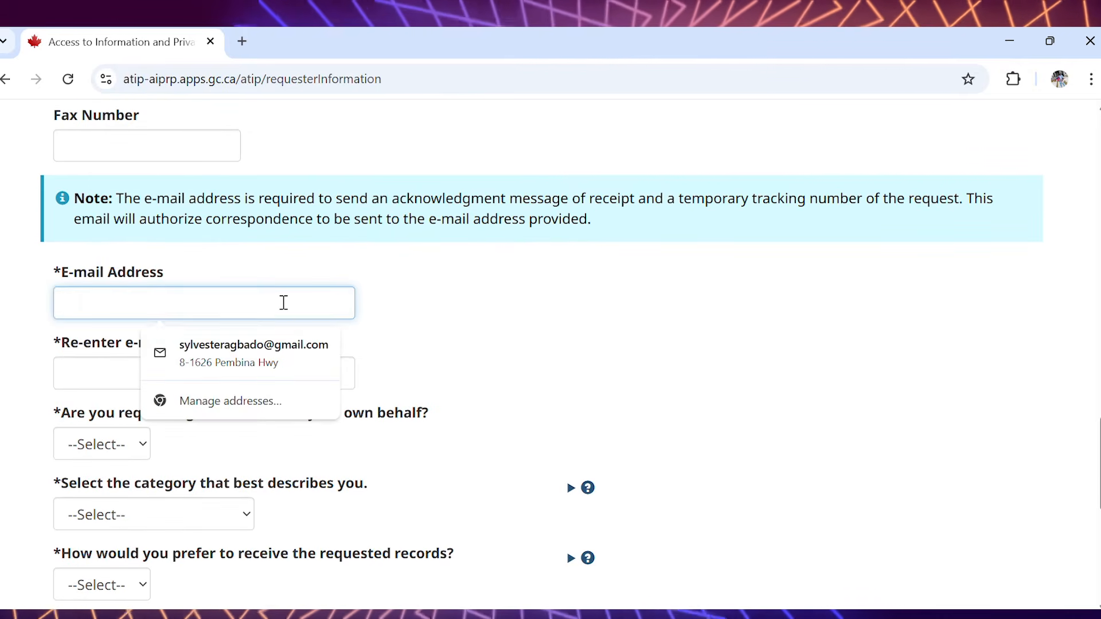
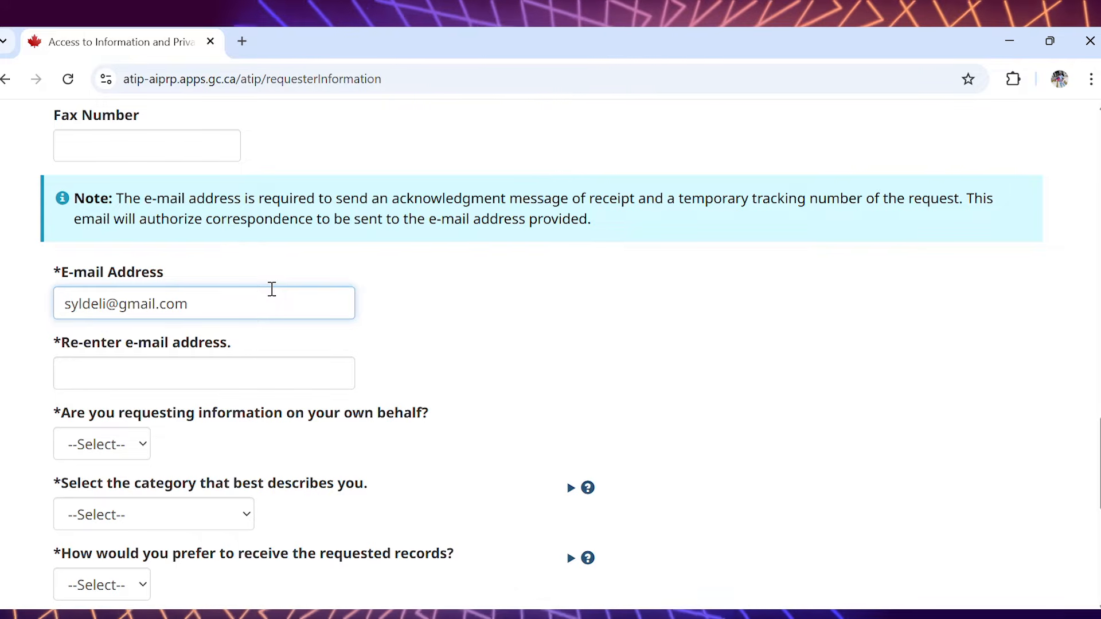
{"action": "left_click_drag", "start_coordinate": [194, 303], "coordinate": [57, 299]}
{"action": "key", "text": "ctrl+c"}
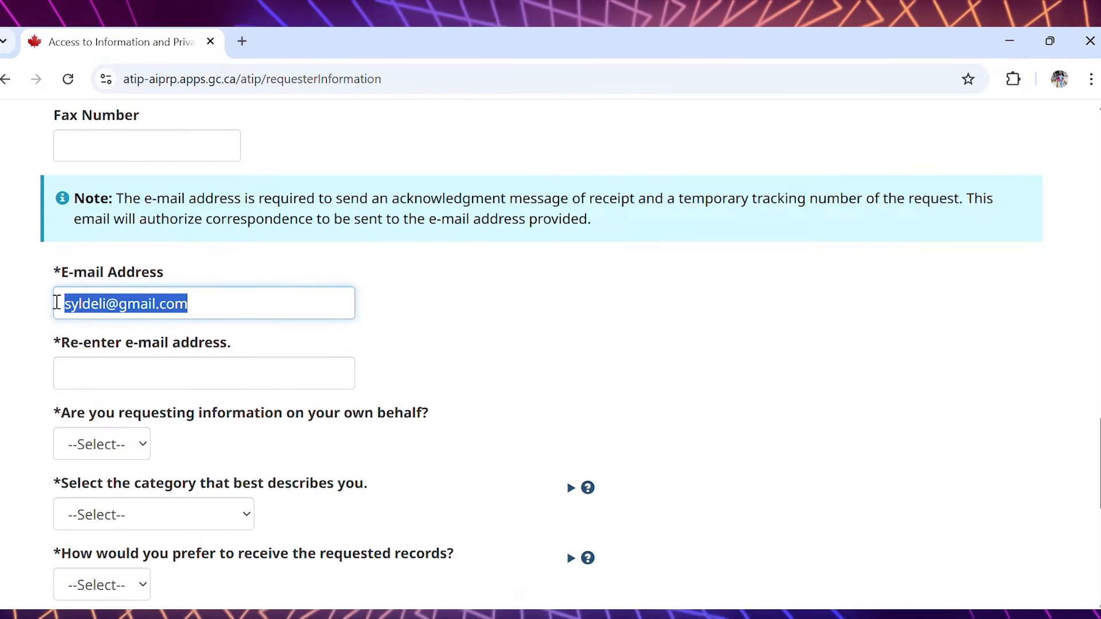
{"action": "left_click", "coordinate": [101, 370]}
{"action": "key", "text": "ctrl+v"}
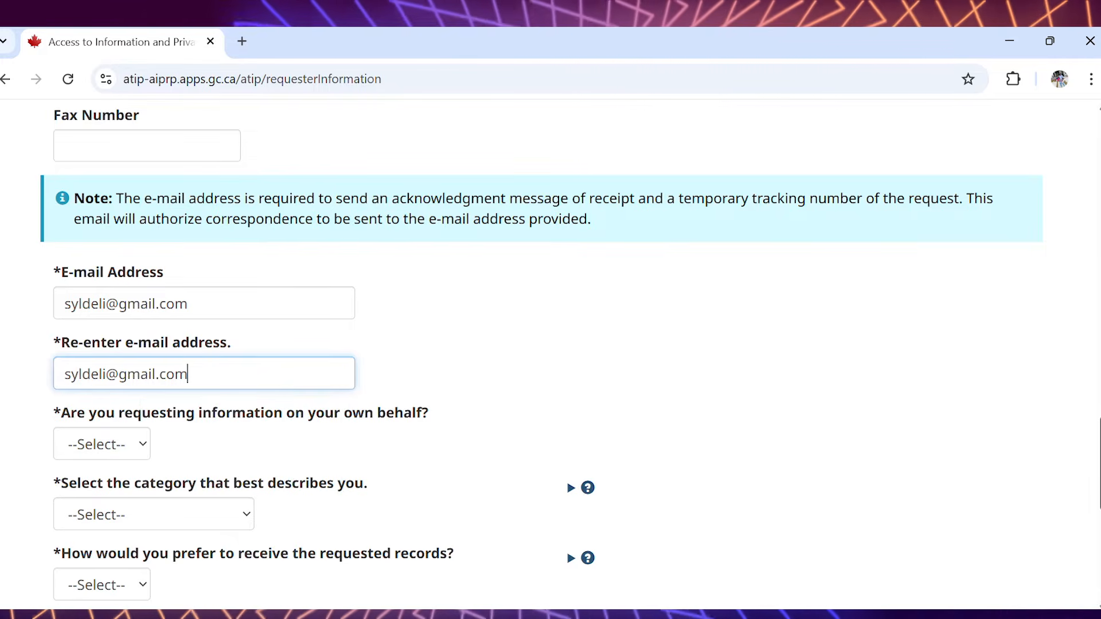
- Answer Yes to requesting information on your own behalf and set the category to Member of the Public
{"action": "scroll", "coordinate": [815, 369], "scroll_direction": "down", "scroll_amount": 2}
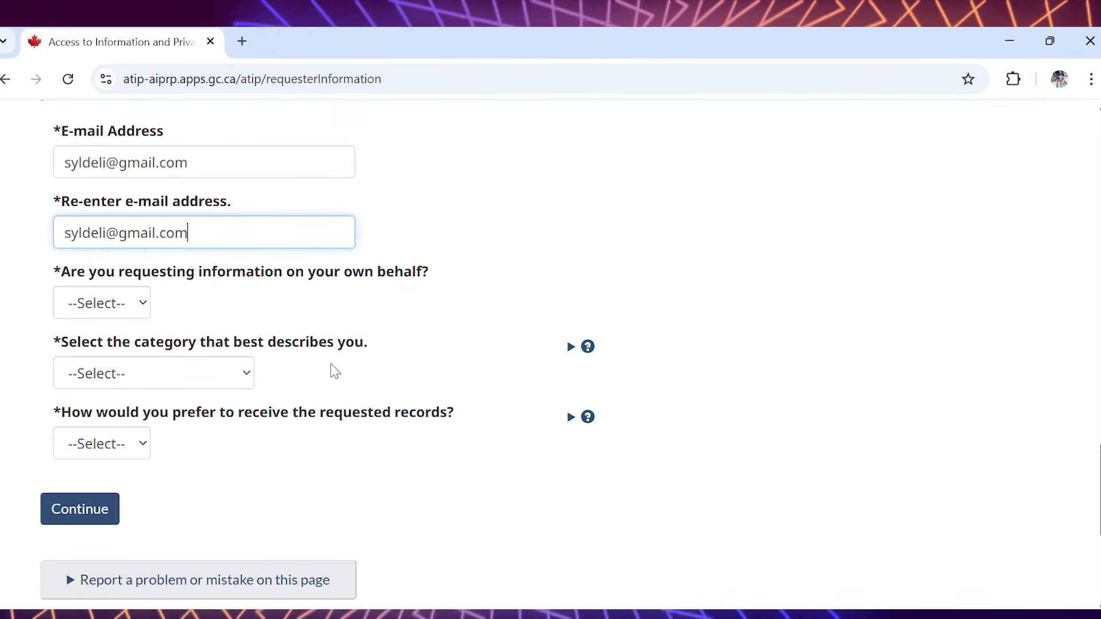
{"action": "left_click", "coordinate": [129, 314]}
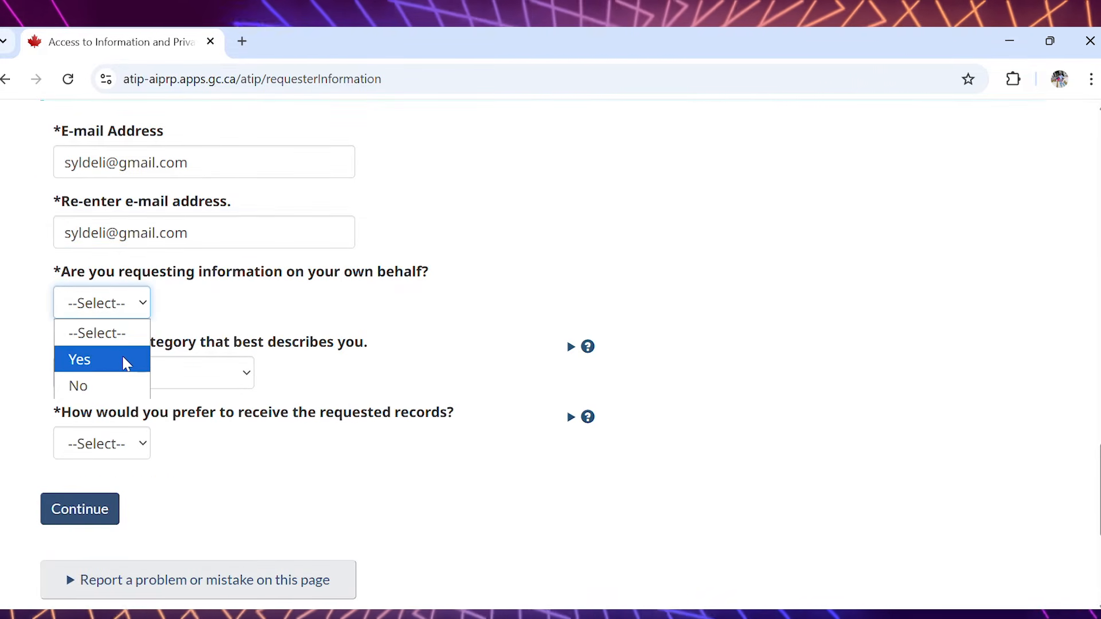
{"action": "left_click", "coordinate": [128, 360]}
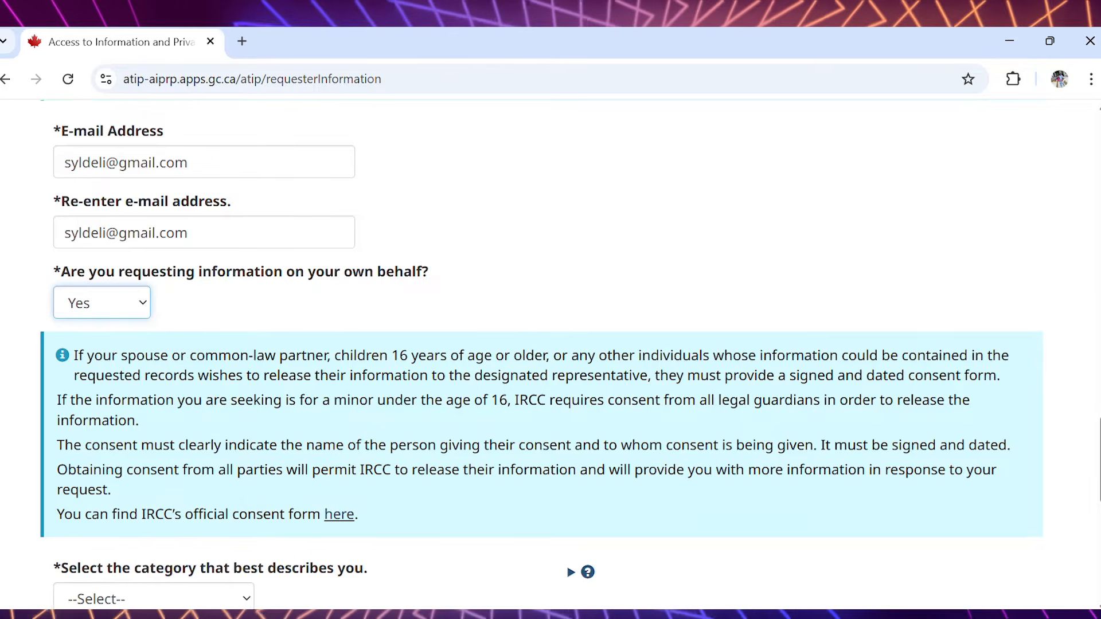
{"action": "scroll", "coordinate": [854, 435], "scroll_direction": "down", "scroll_amount": 4}
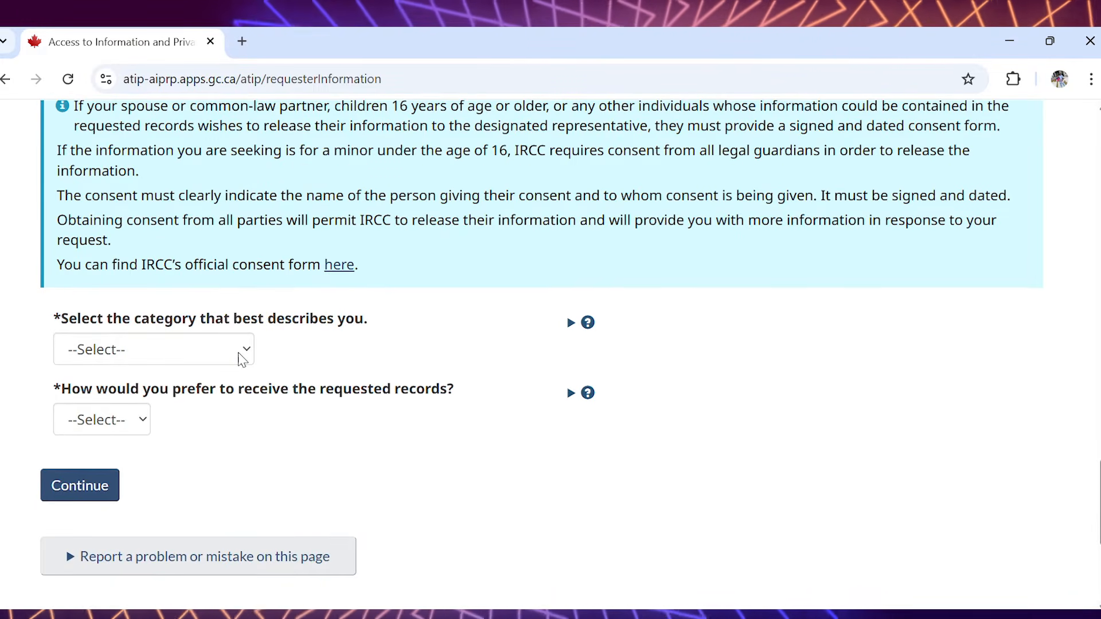
{"action": "left_click", "coordinate": [243, 359]}
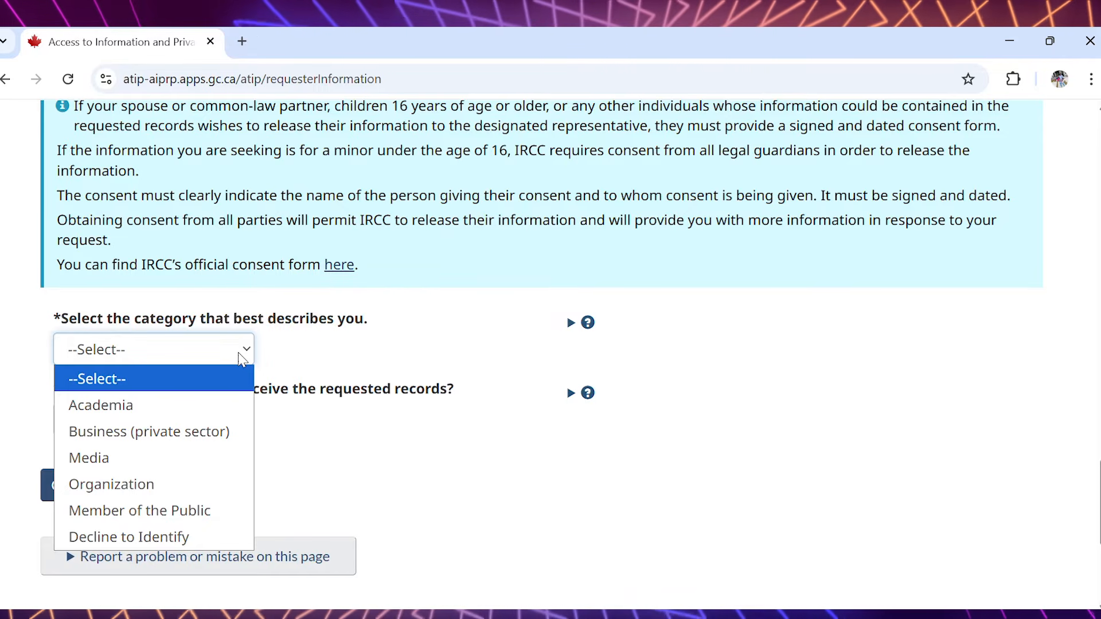
{"action": "left_click", "coordinate": [217, 516]}
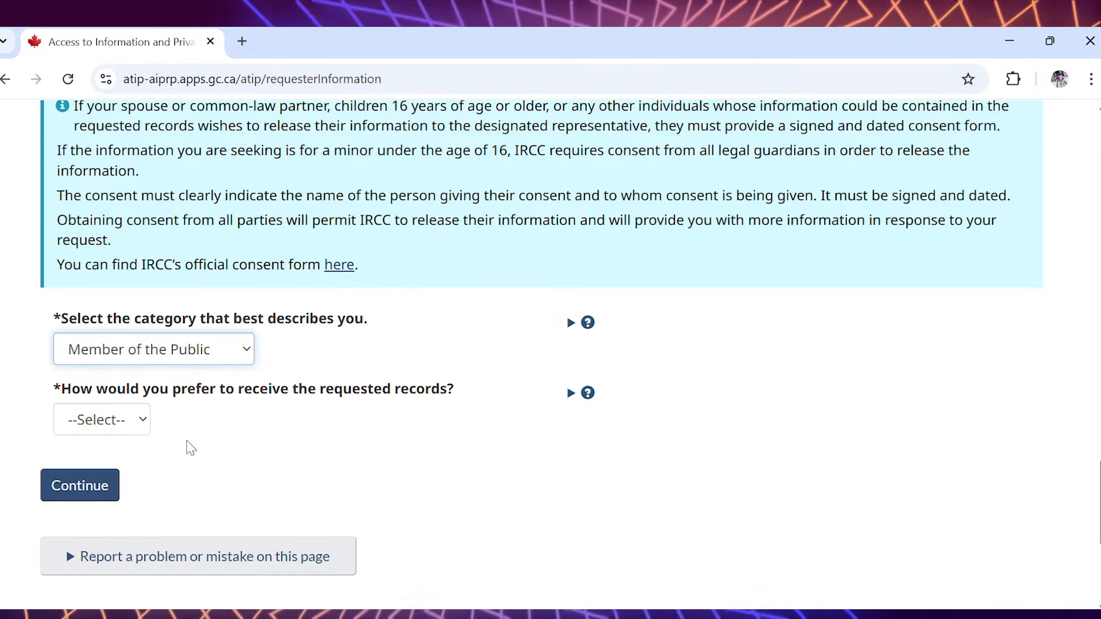
- Choose E-mail as the way to receive the records and continue to the next page
{"action": "left_click", "coordinate": [132, 423]}
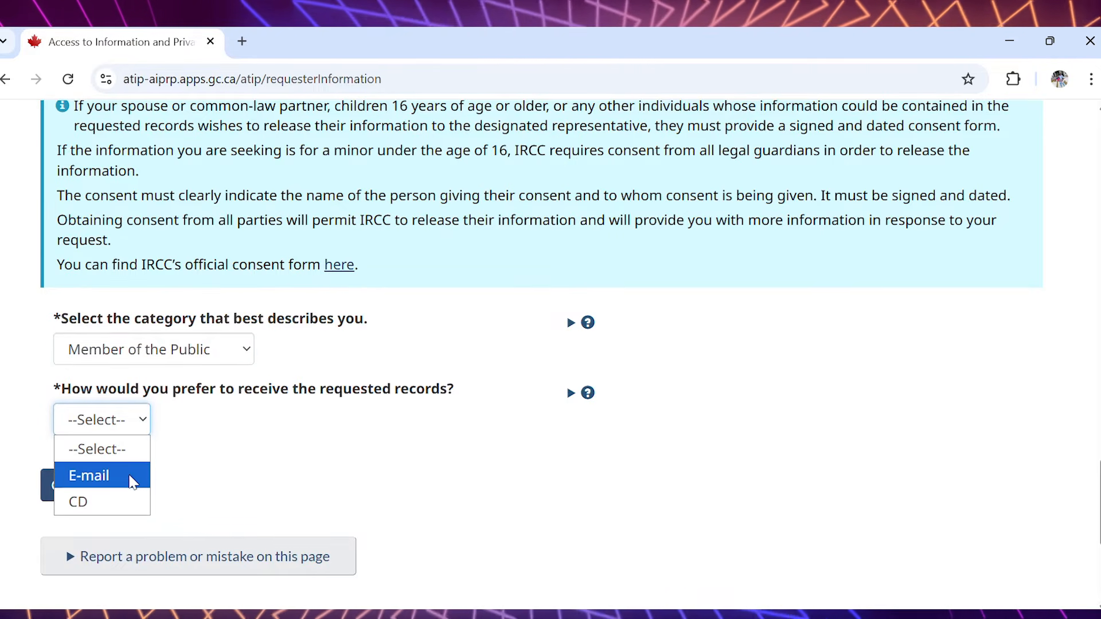
{"action": "left_click", "coordinate": [134, 479]}
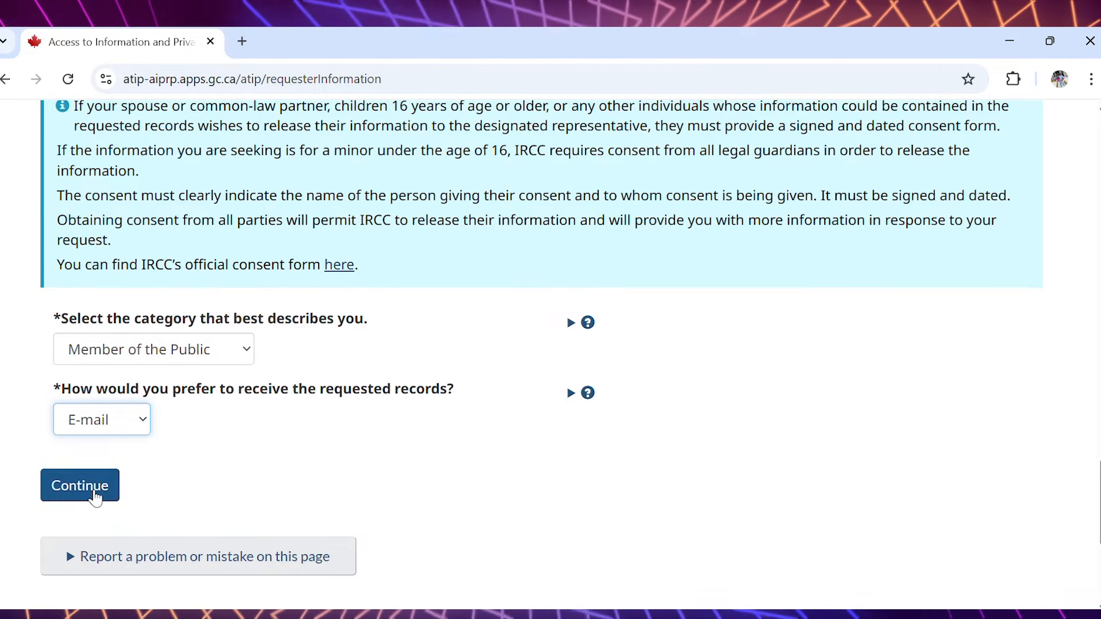
{"action": "left_click", "coordinate": [96, 496]}
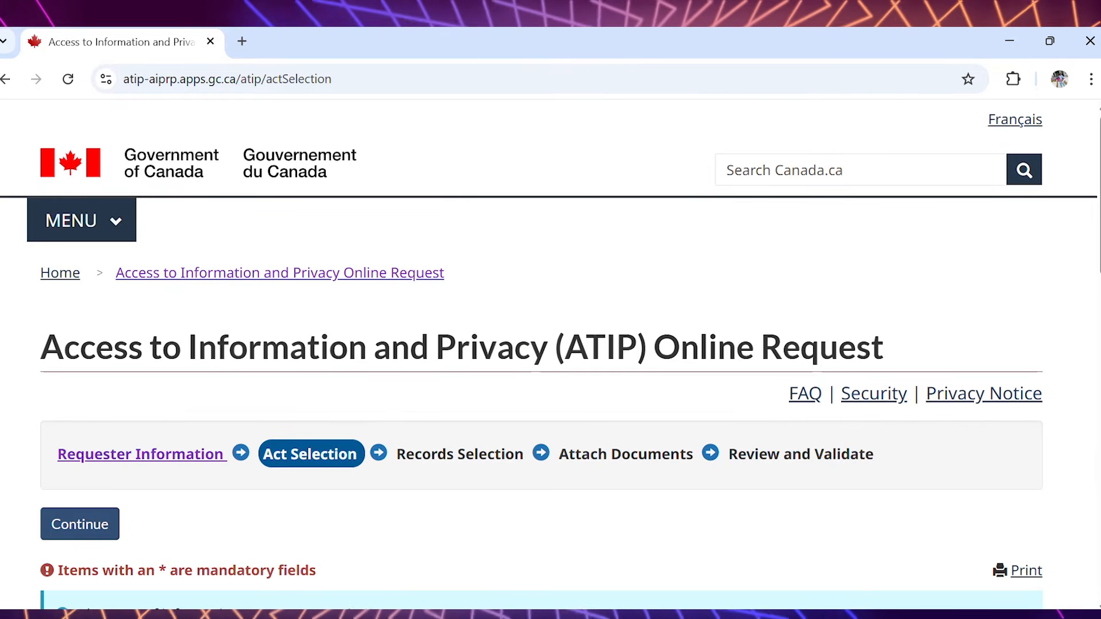
- Submit the request under the Privacy Act, choose English as the records language, and continue
{"action": "scroll", "coordinate": [551, 344], "scroll_direction": "down", "scroll_amount": 4}
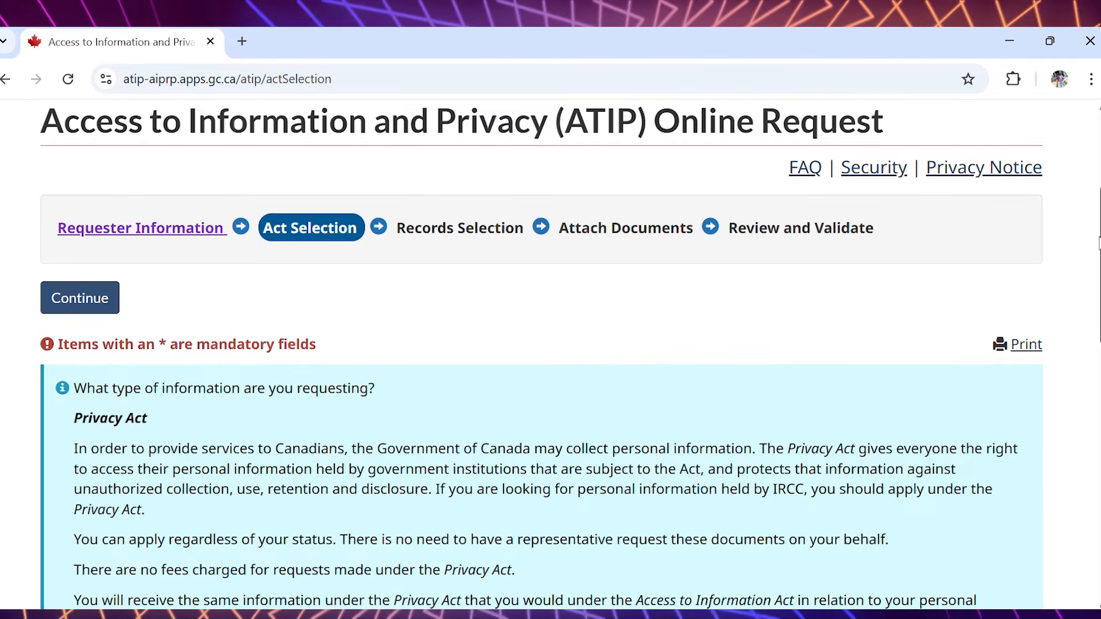
{"action": "scroll", "coordinate": [541, 355], "scroll_direction": "down", "scroll_amount": 1}
{"action": "scroll", "coordinate": [541, 355], "scroll_direction": "down", "scroll_amount": 7}
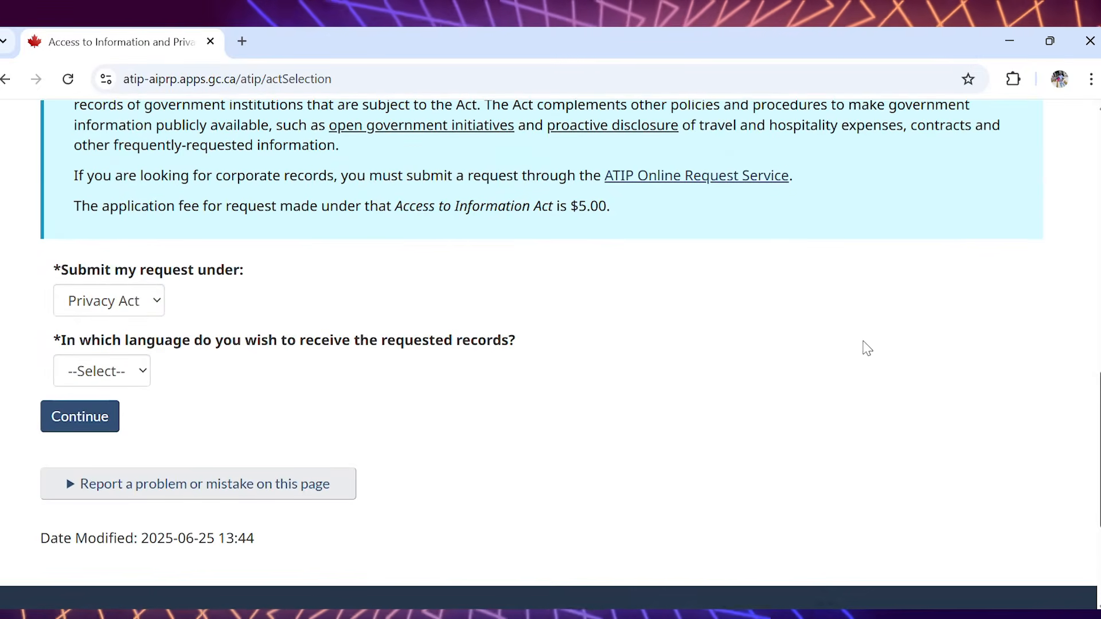
{"action": "left_click", "coordinate": [159, 306]}
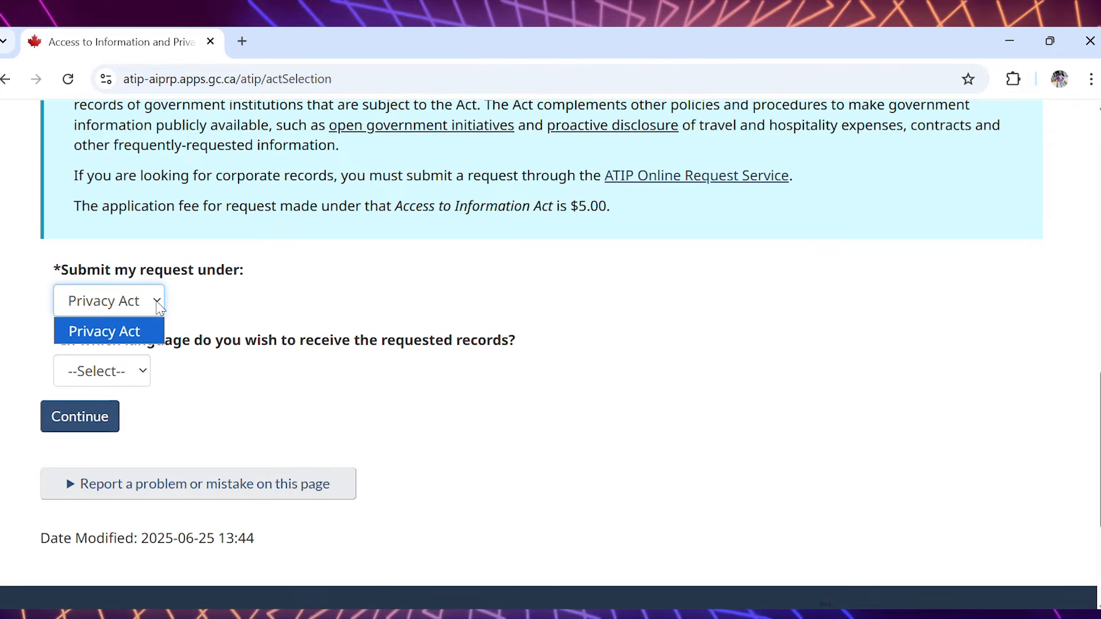
{"action": "left_click", "coordinate": [159, 308]}
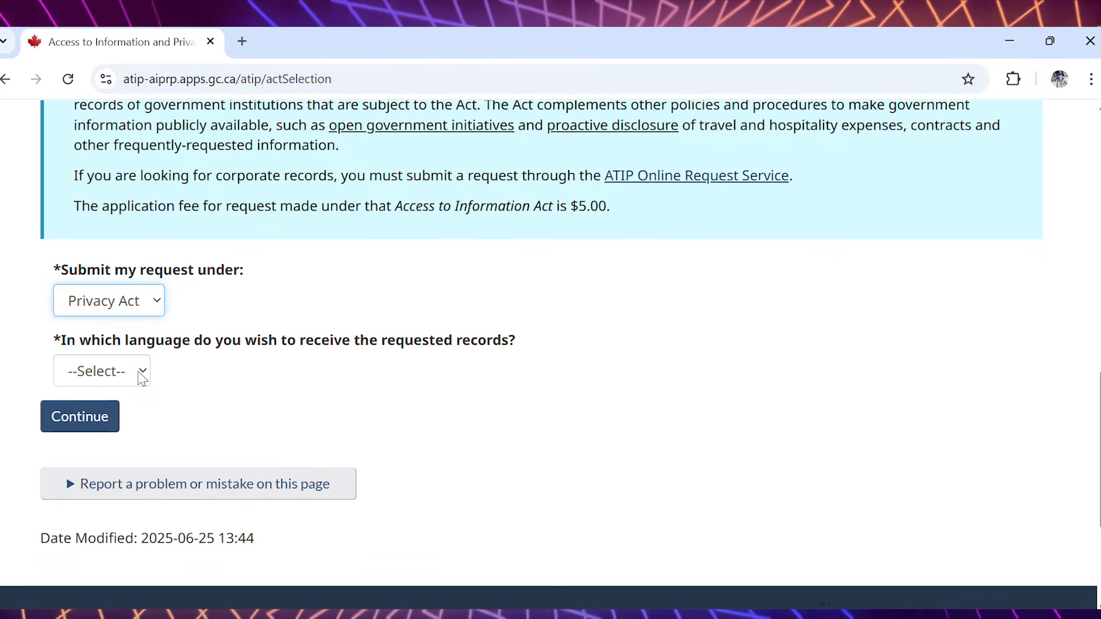
{"action": "left_click", "coordinate": [143, 379]}
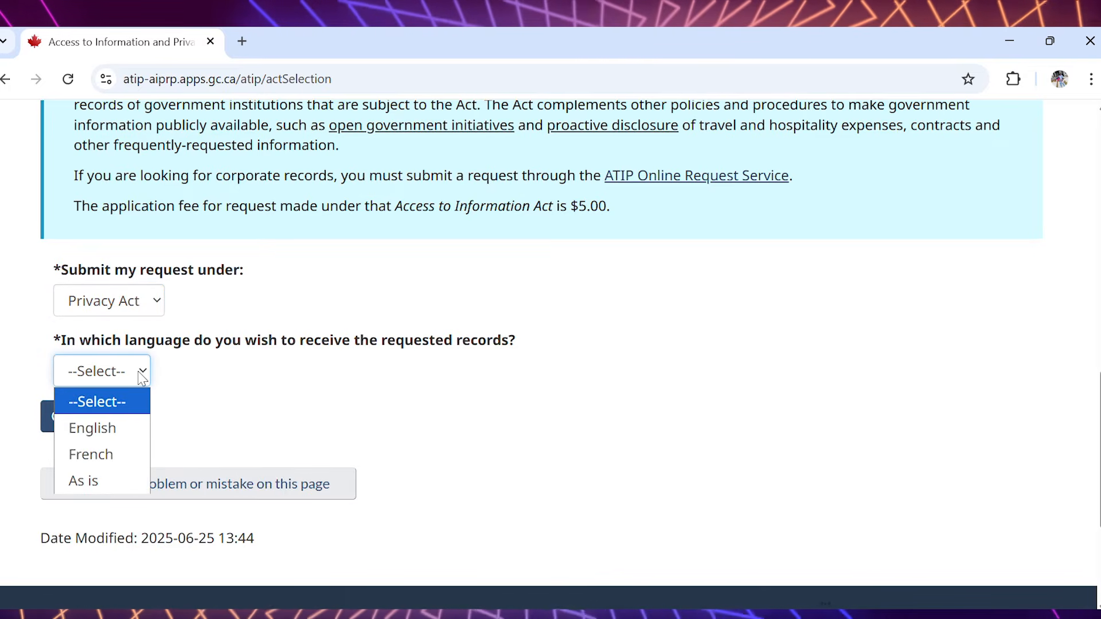
{"action": "left_click", "coordinate": [103, 430]}
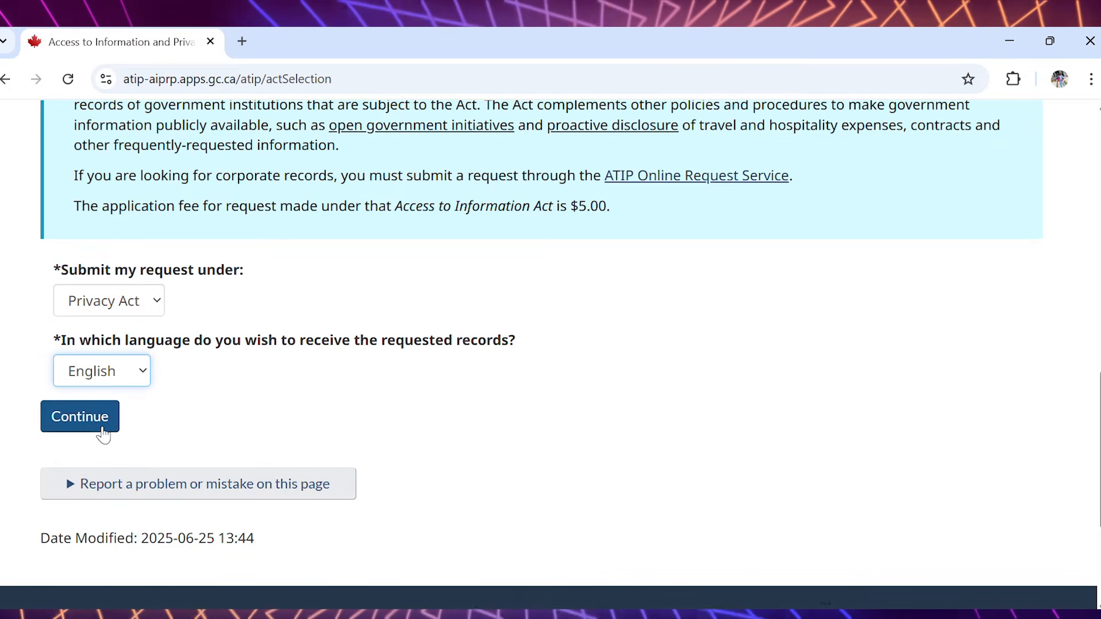
{"action": "left_click", "coordinate": [103, 425]}
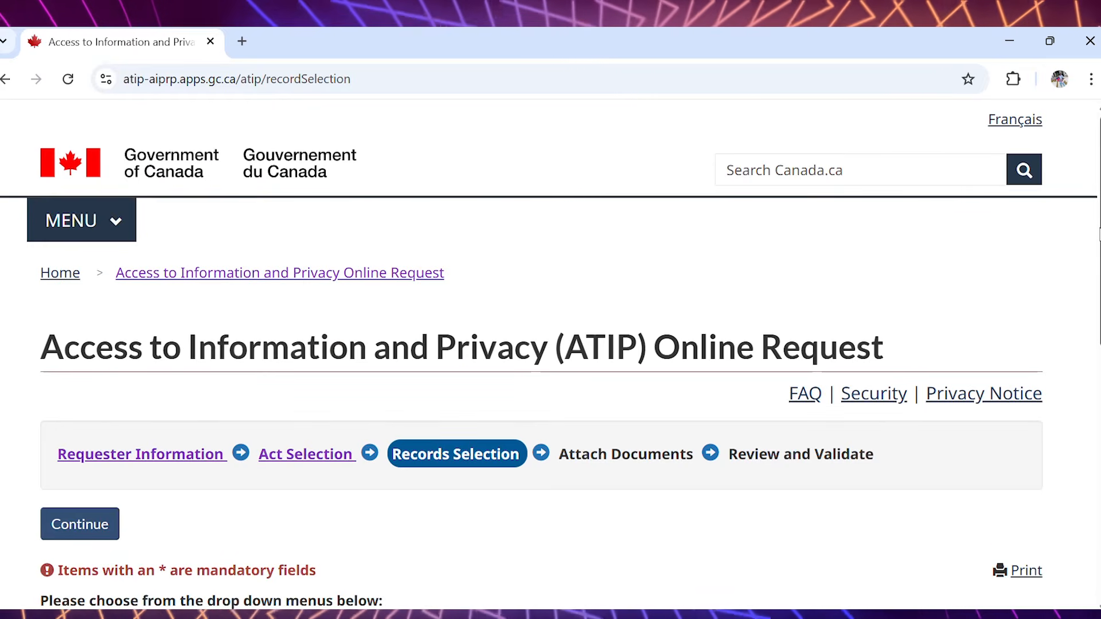
- Set the type of records requested to Immigration/Citizenship Application Records
{"action": "scroll", "coordinate": [1049, 386], "scroll_direction": "down", "scroll_amount": 5}
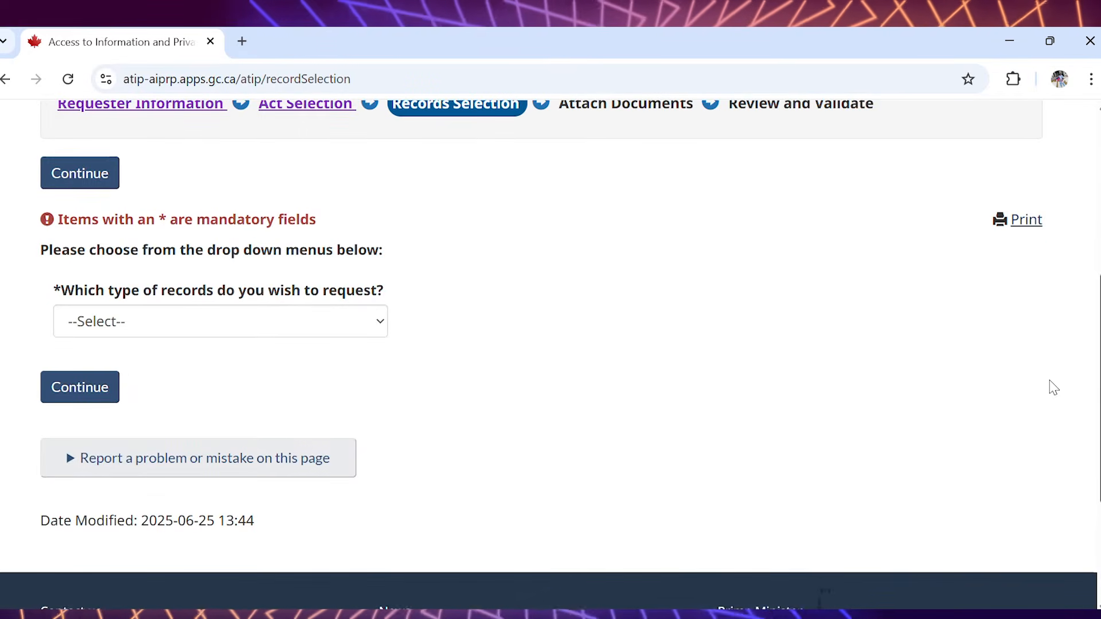
{"action": "left_click", "coordinate": [364, 328]}
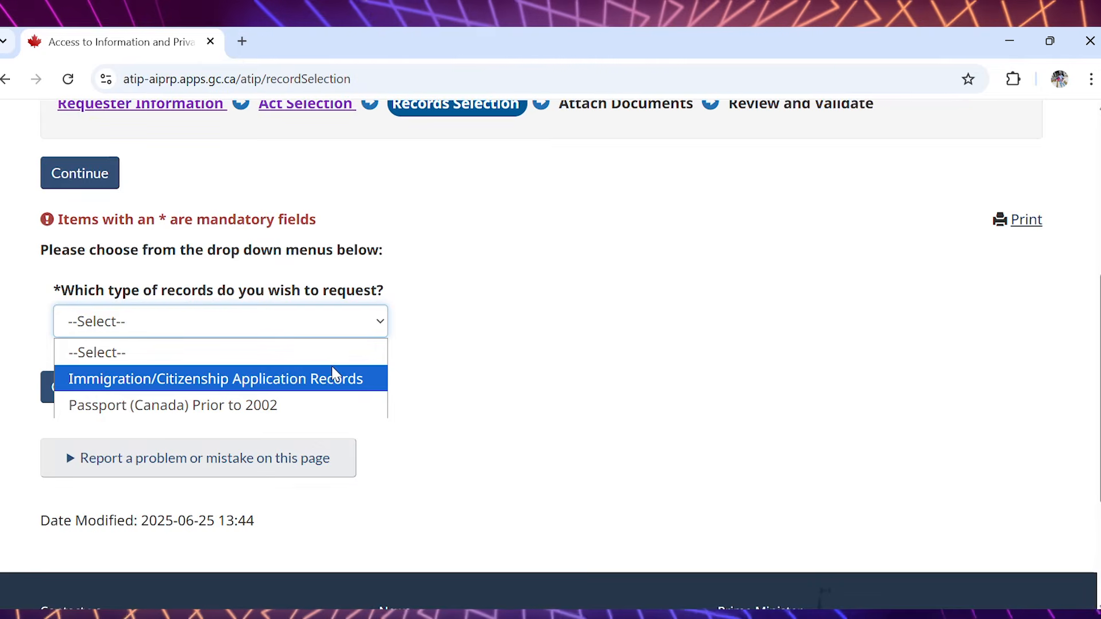
{"action": "left_click", "coordinate": [328, 384]}
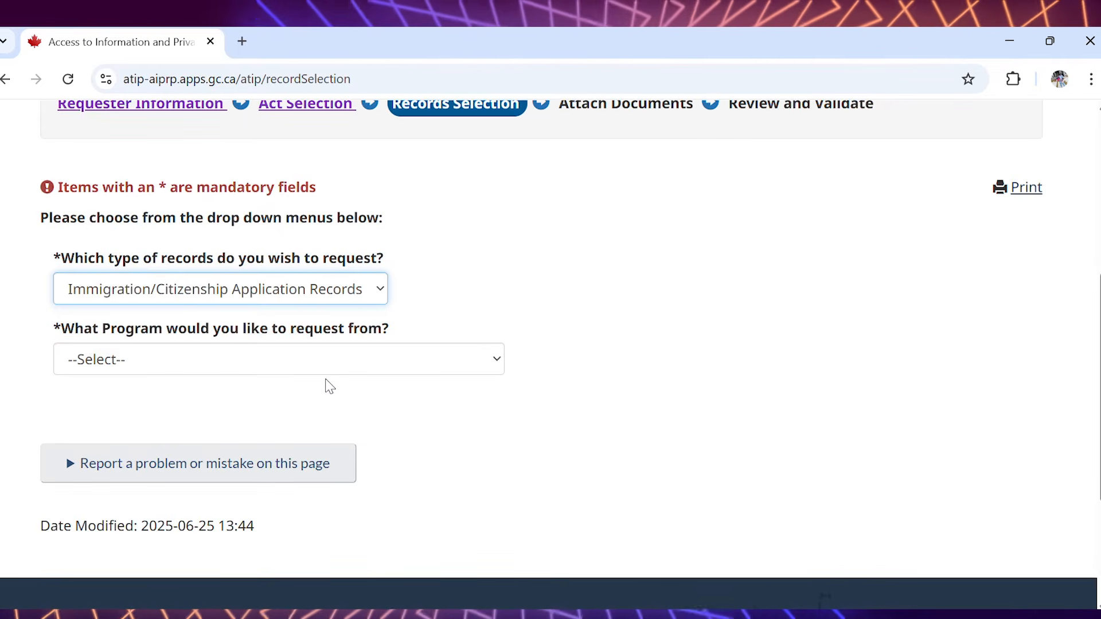
- Select Temporary Residence - Study Permit as the program and Reasons for refusal and Officer's notes as the specific information
{"action": "left_click", "coordinate": [480, 367]}
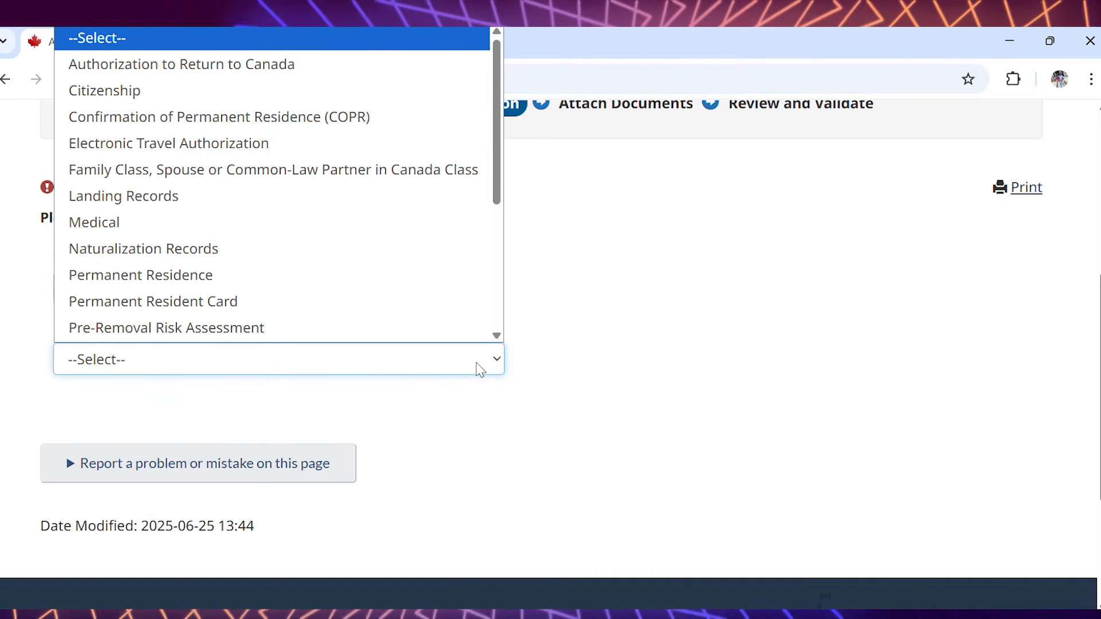
{"action": "left_click_drag", "start_coordinate": [499, 148], "coordinate": [481, 281]}
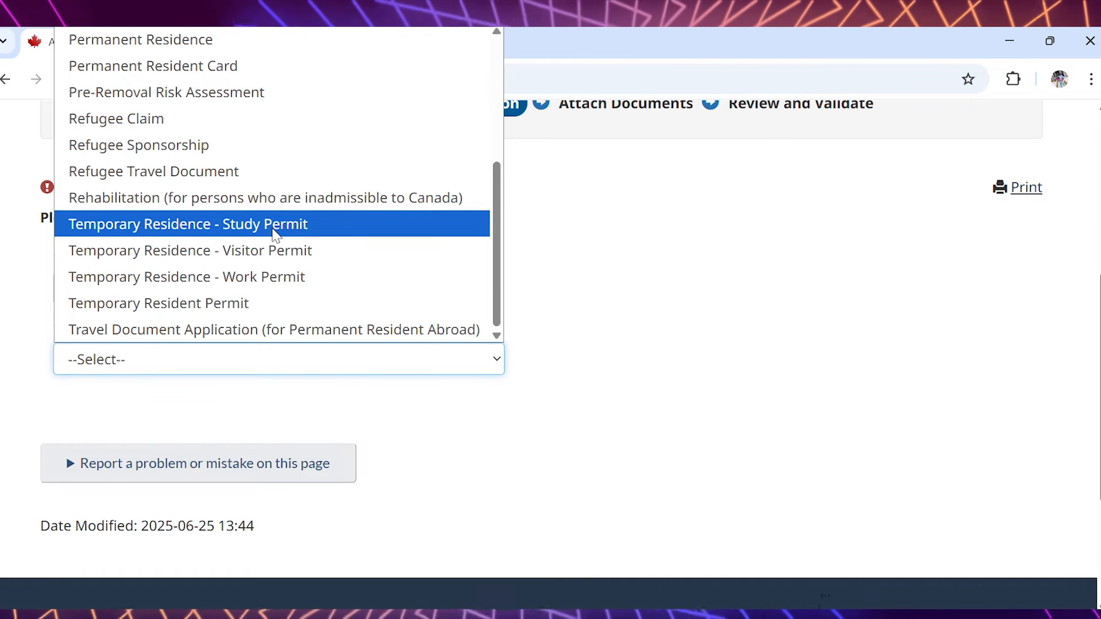
{"action": "left_click", "coordinate": [274, 230]}
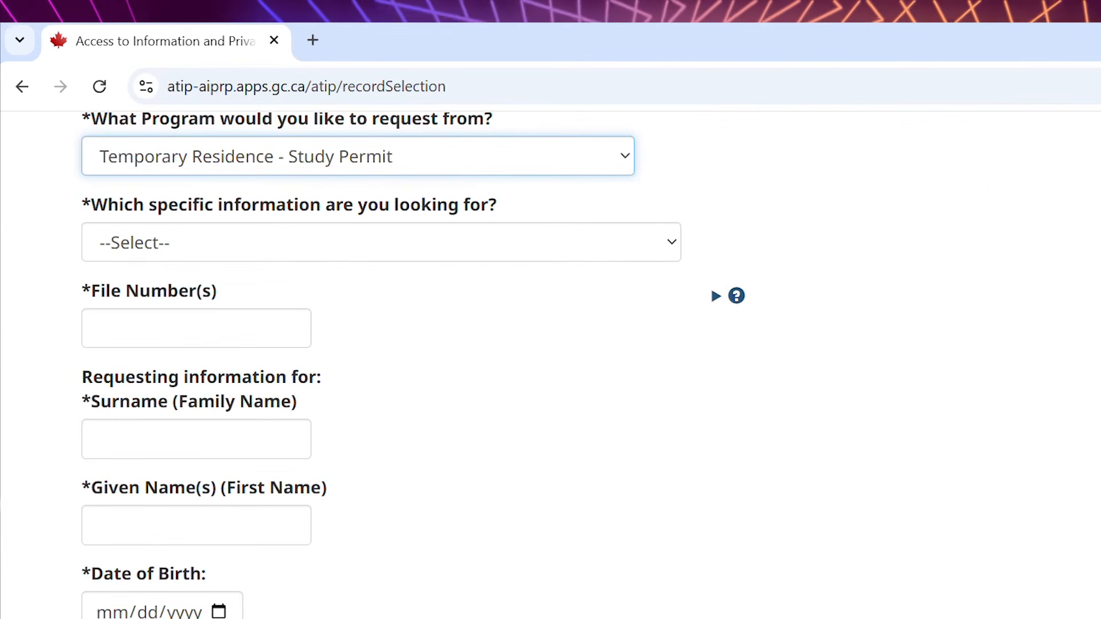
{"action": "left_click", "coordinate": [654, 254]}
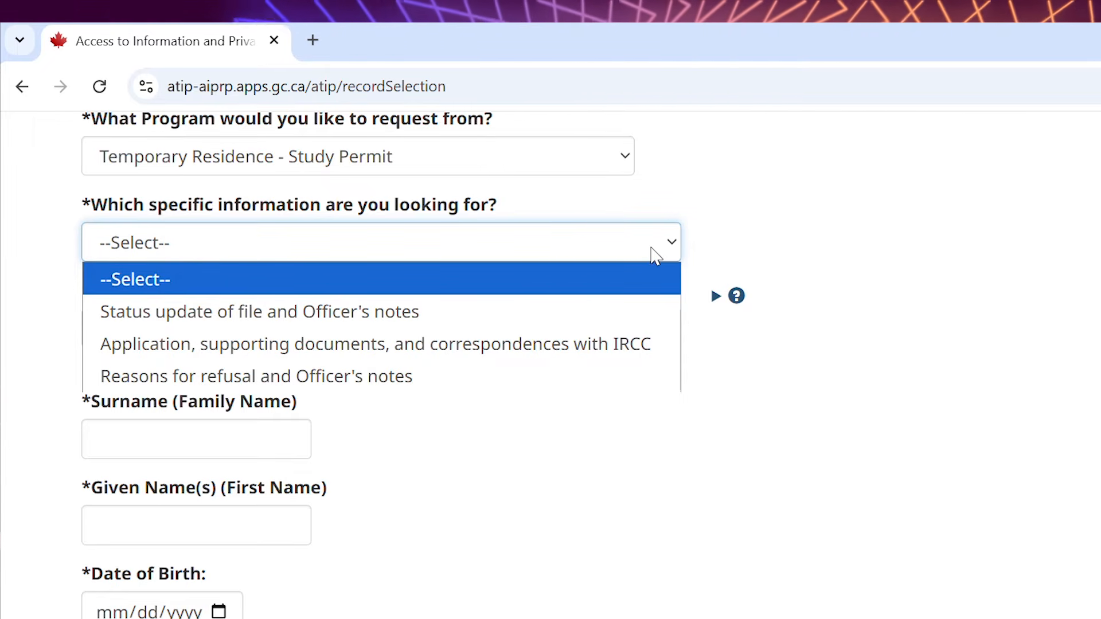
{"action": "left_click", "coordinate": [491, 377]}
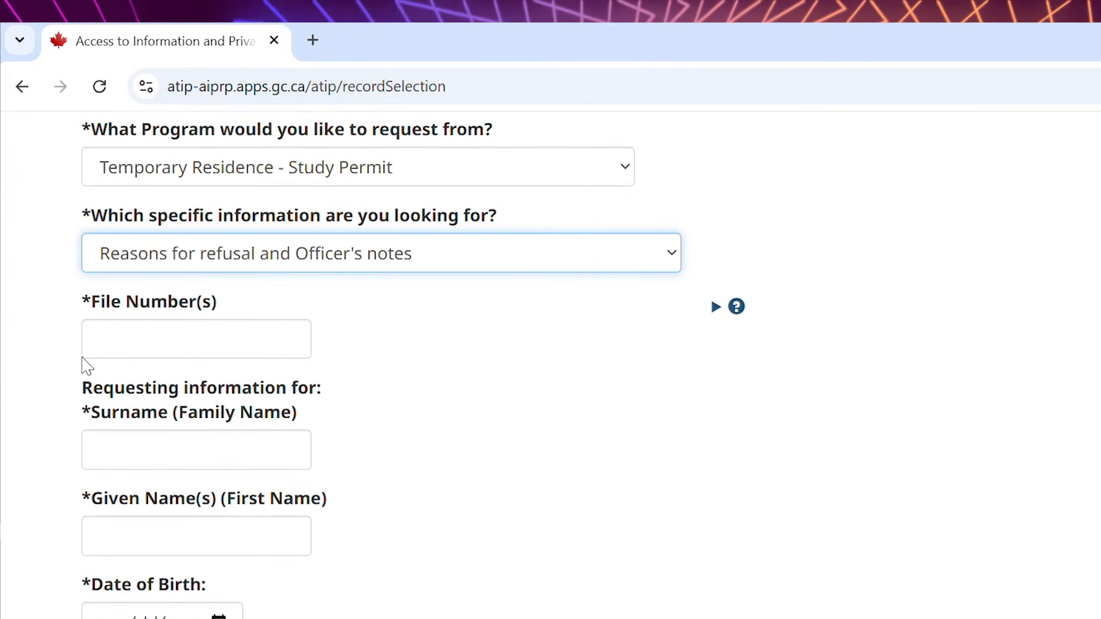
- Enter the application file number in the File Number(s) field
{"action": "left_click", "coordinate": [104, 346]}
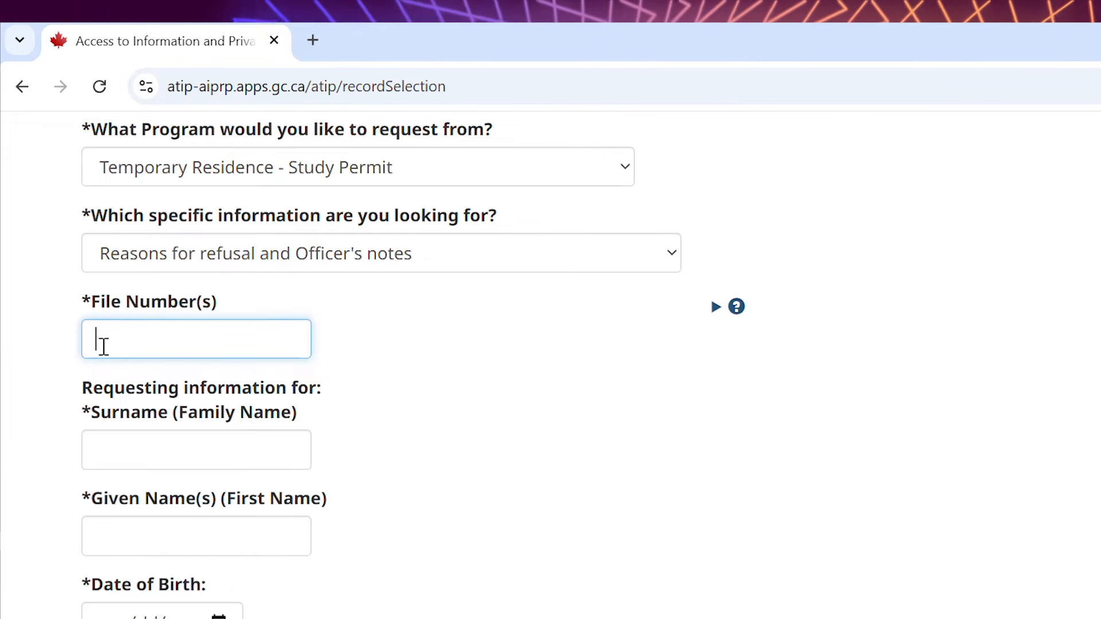
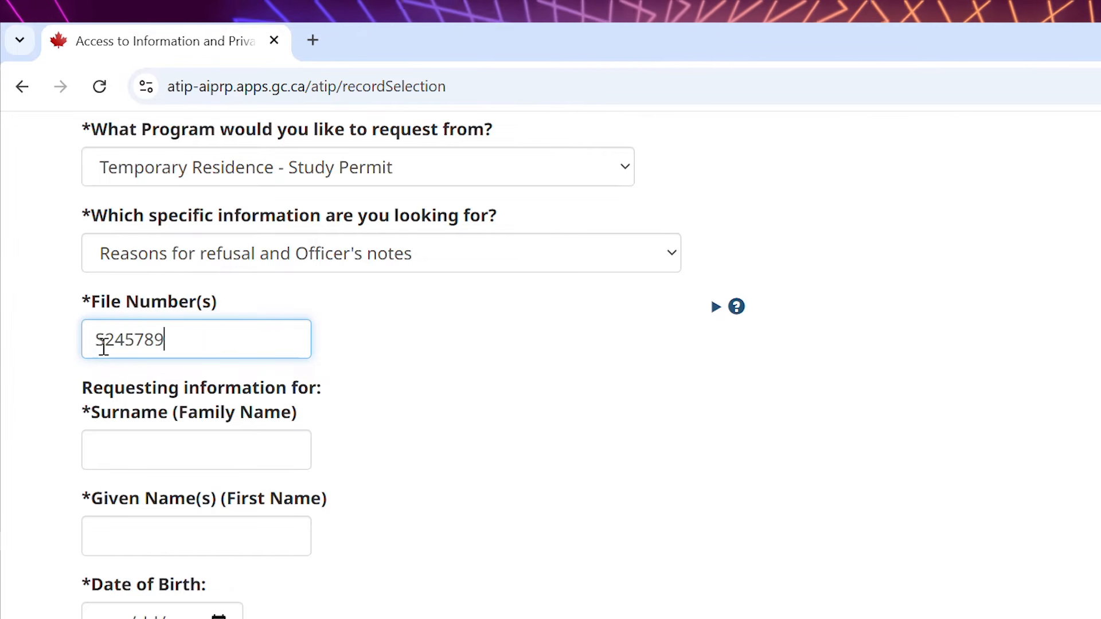
- Fill in the applicant's surname and given name for the requested records
{"action": "left_click", "coordinate": [181, 457]}
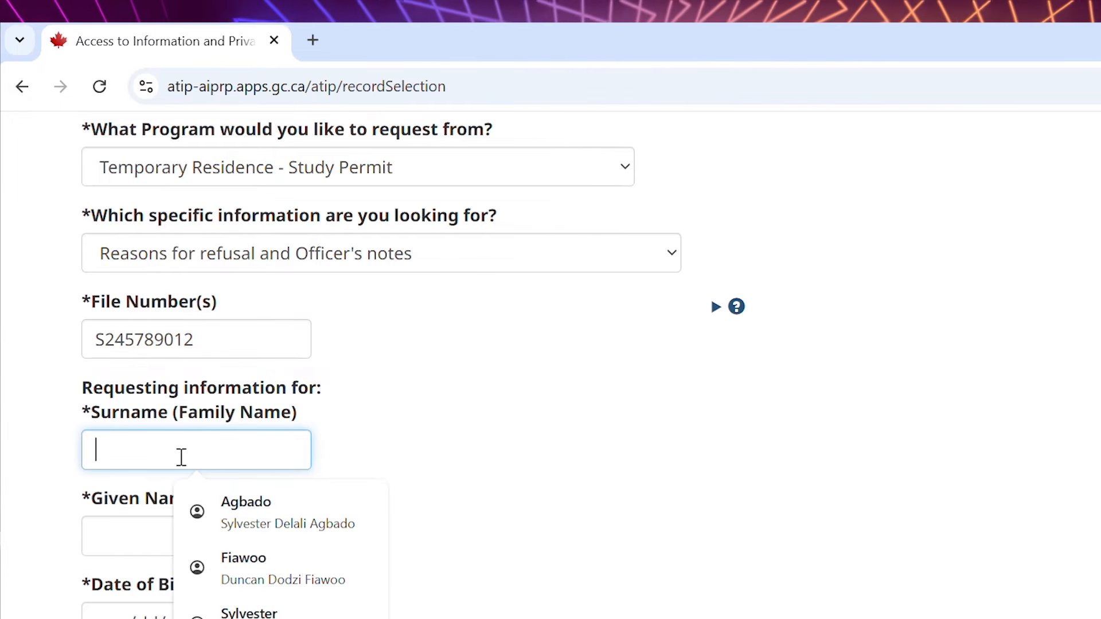
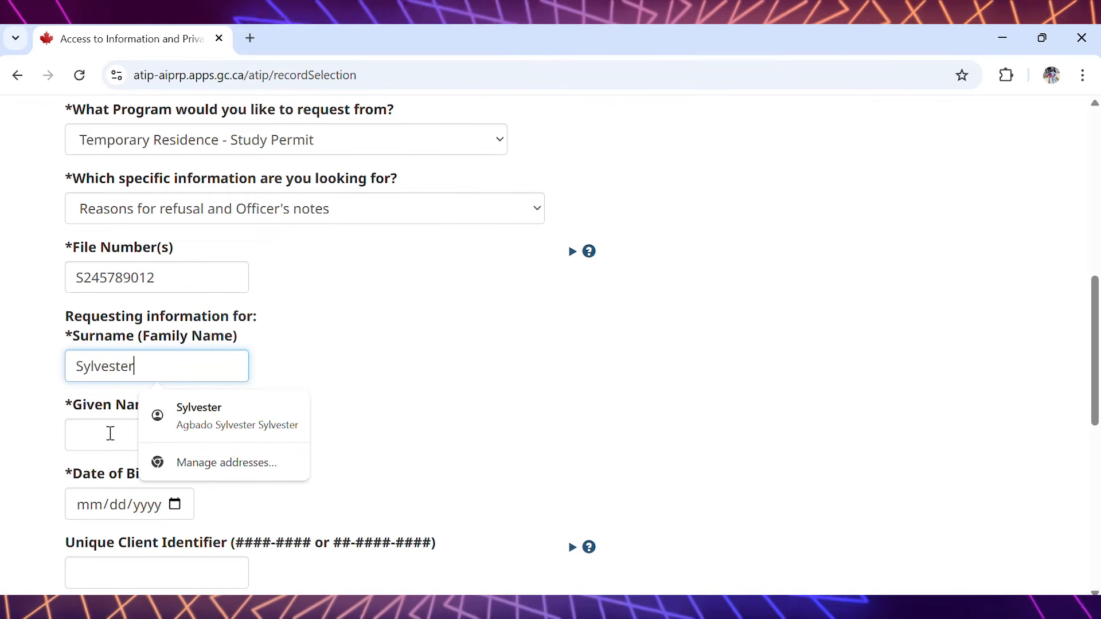
{"action": "left_click", "coordinate": [135, 533]}
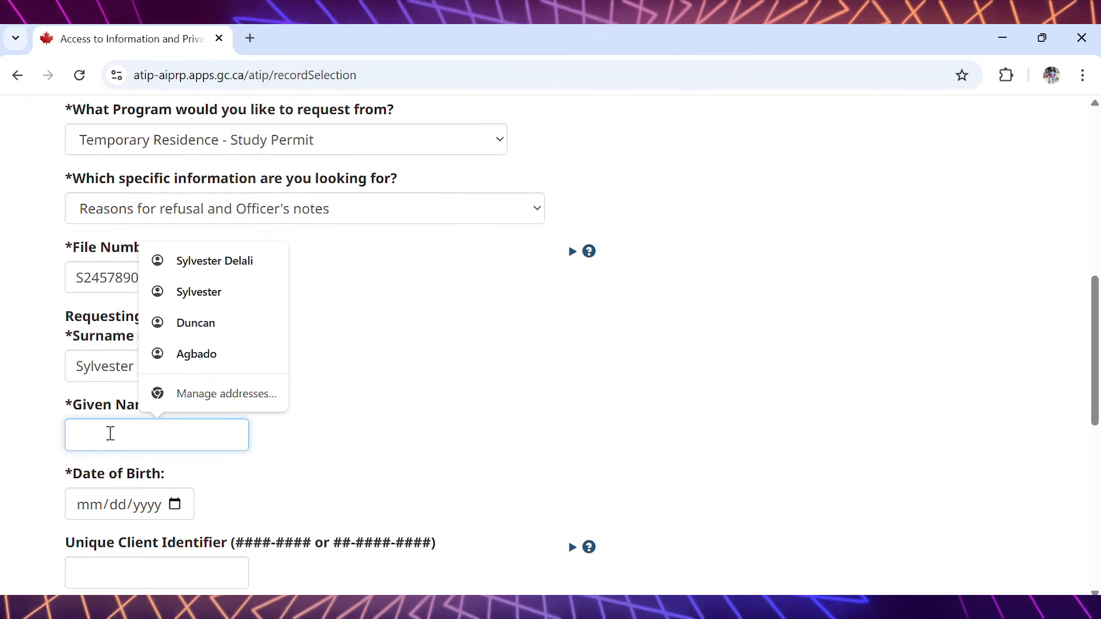
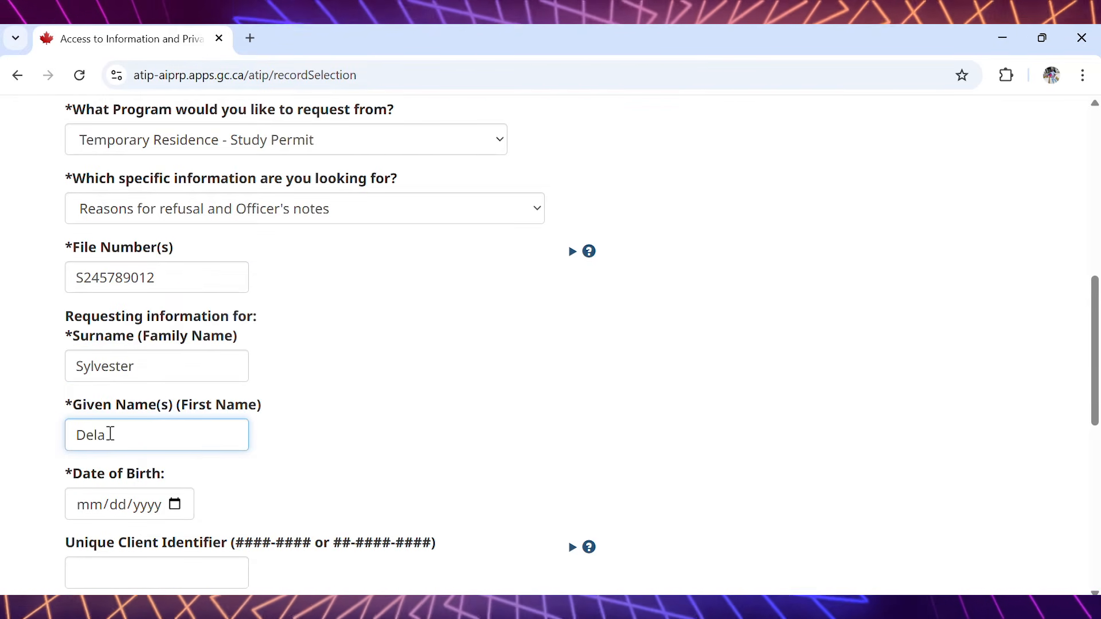
- Pick the applicant's date of birth from the calendar
{"action": "left_click_drag", "start_coordinate": [1092, 288], "coordinate": [1091, 381]}
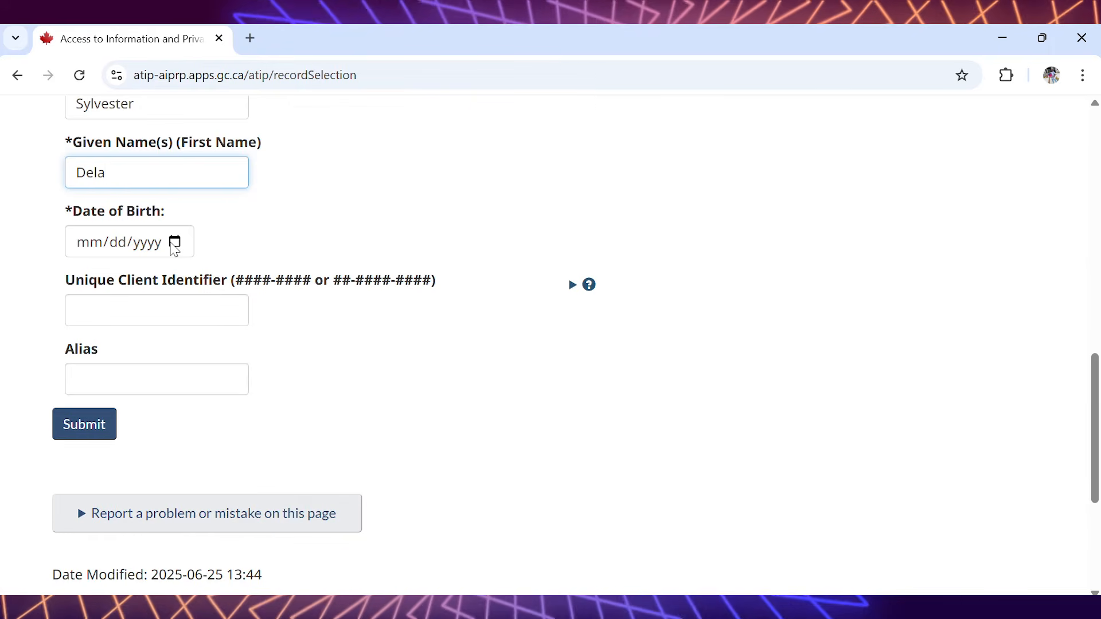
{"action": "left_click", "coordinate": [174, 242]}
{"action": "left_click", "coordinate": [125, 280]}
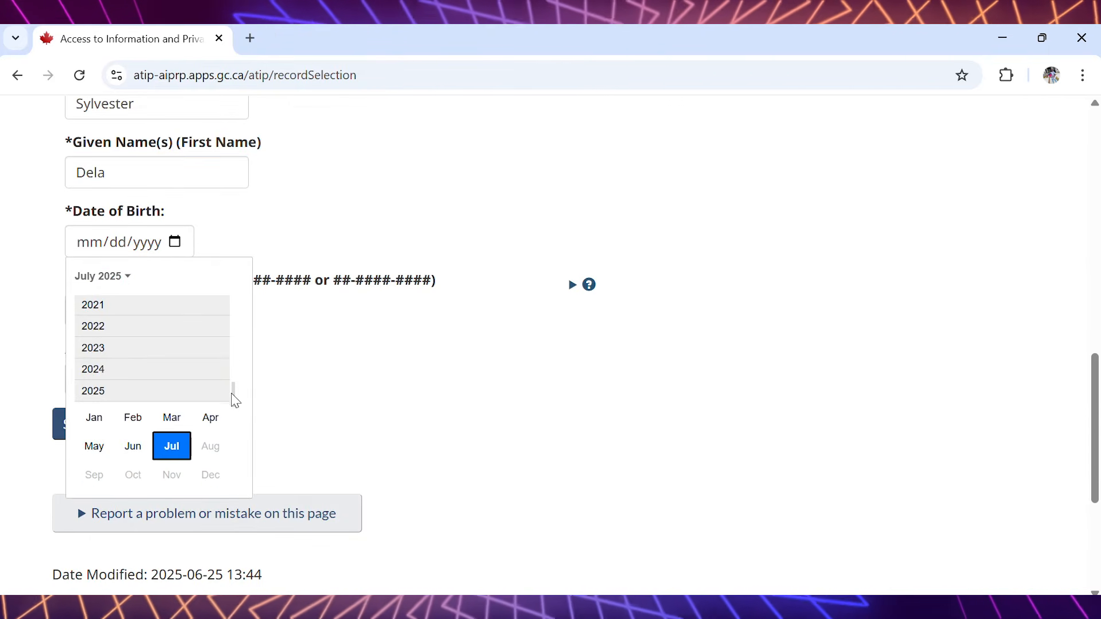
{"action": "left_click_drag", "start_coordinate": [233, 395], "coordinate": [237, 363]}
{"action": "scroll", "coordinate": [172, 346], "scroll_direction": "up", "scroll_amount": 1}
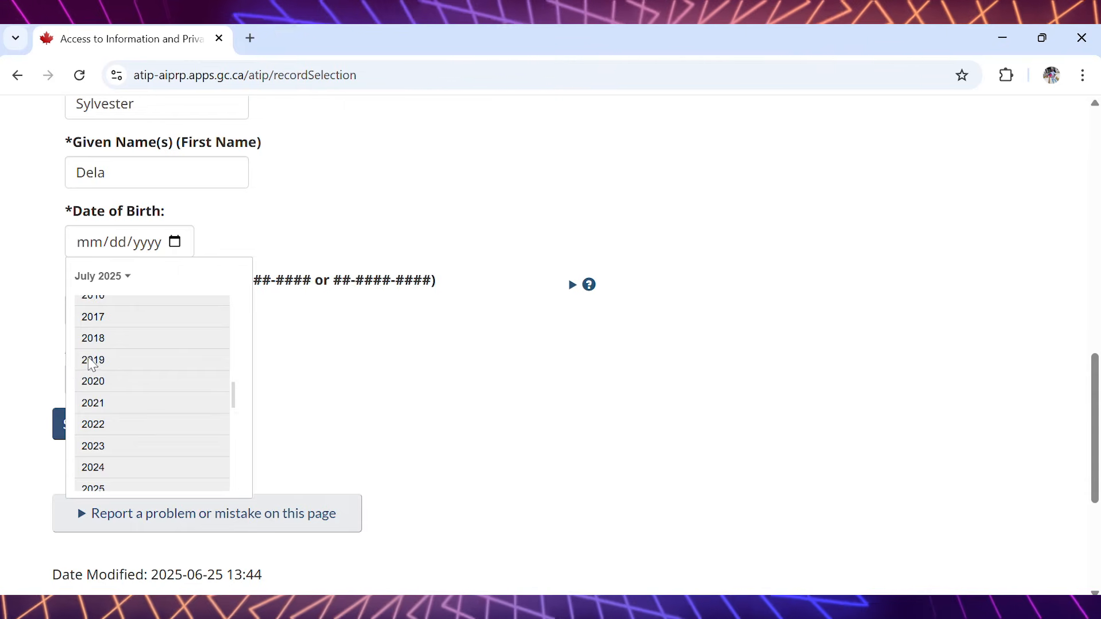
{"action": "left_click", "coordinate": [87, 360]}
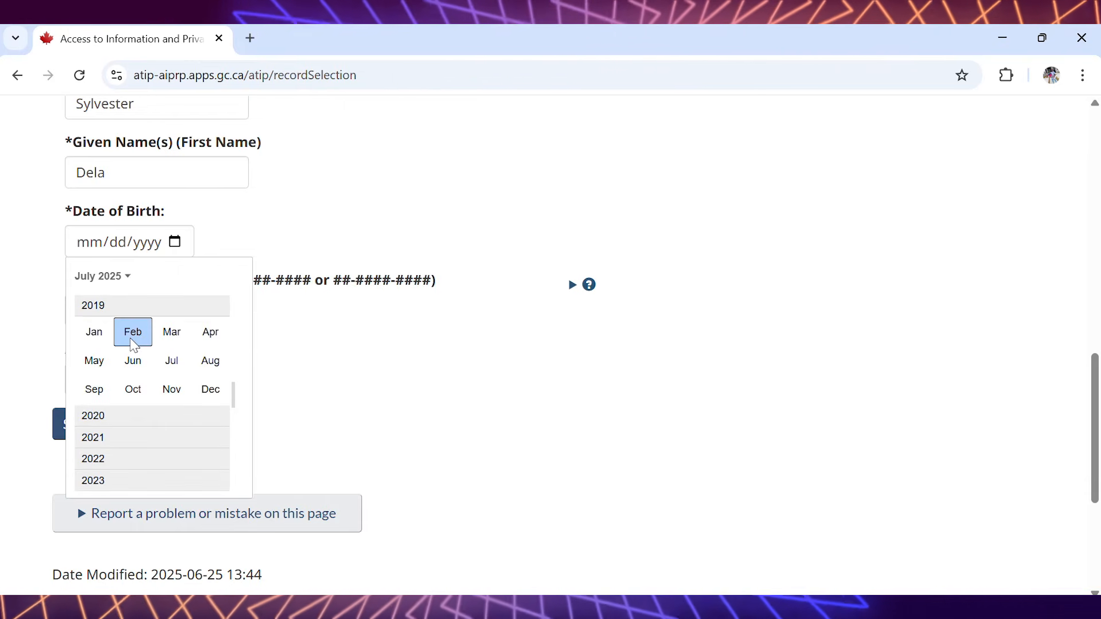
{"action": "left_click", "coordinate": [133, 335]}
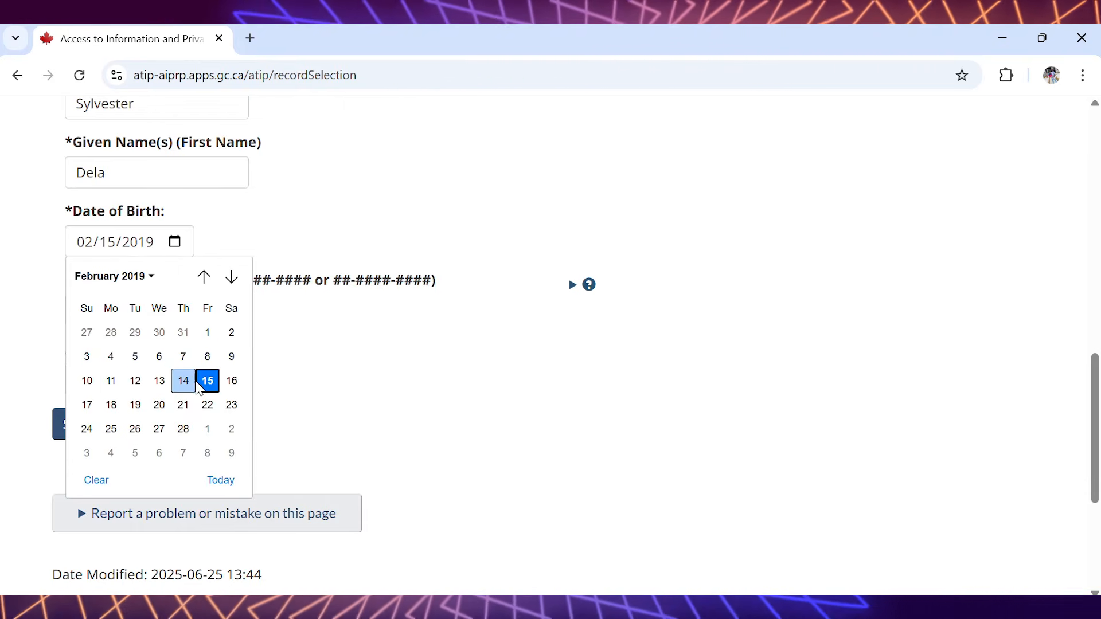
{"action": "left_click", "coordinate": [207, 381]}
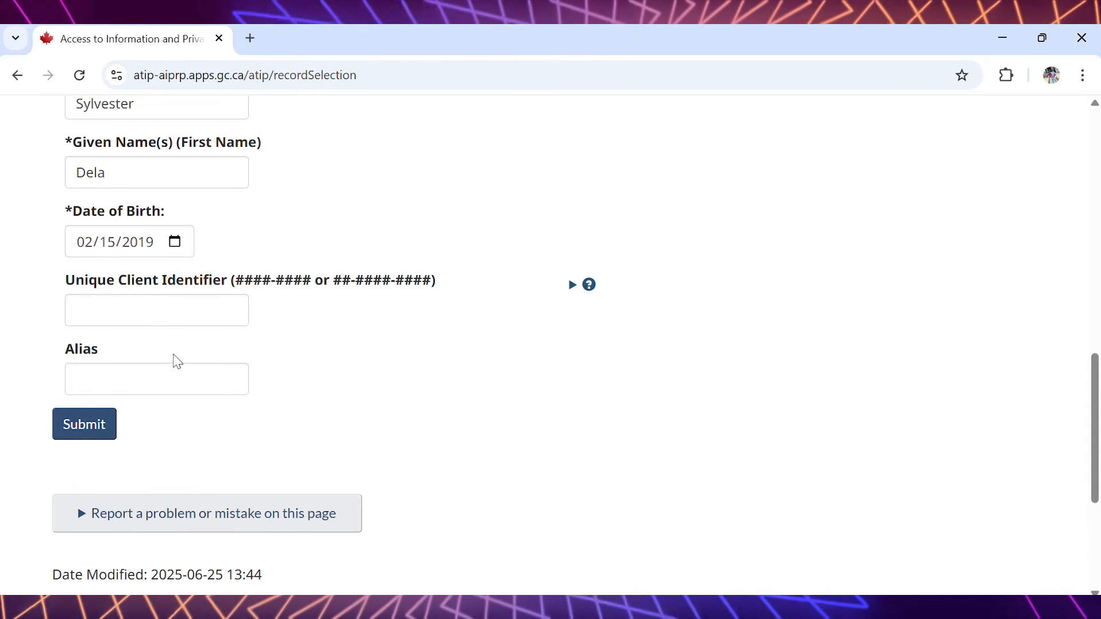
- Enter the applicant's Unique Client Identifier and submit the record details
{"action": "left_click", "coordinate": [184, 315]}
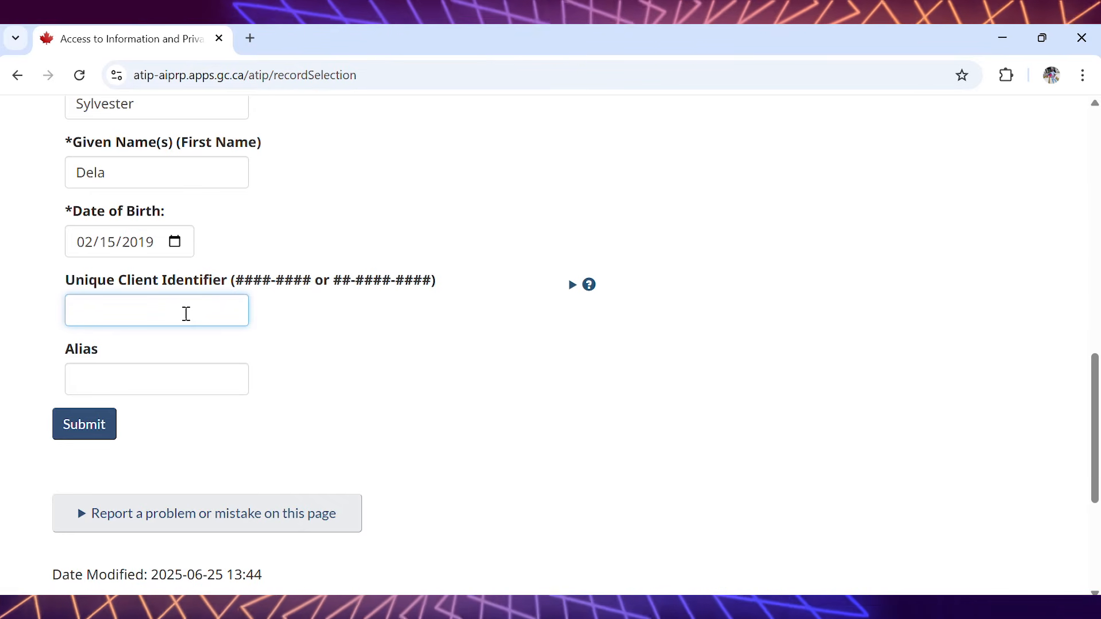
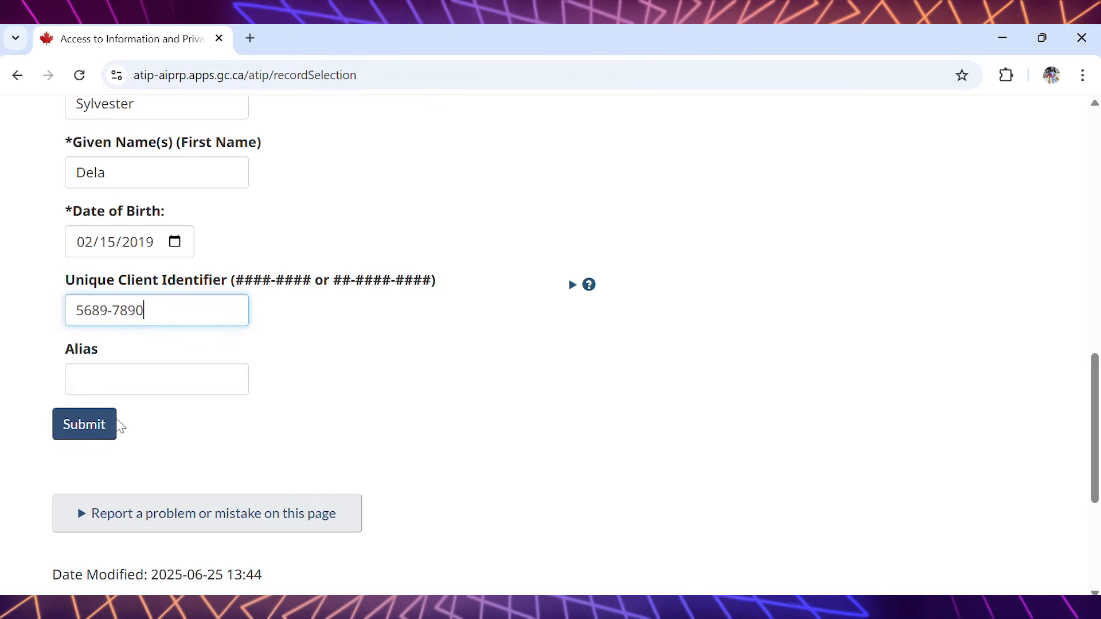
{"action": "left_click_drag", "start_coordinate": [1092, 369], "coordinate": [1097, 413]}
{"action": "left_click", "coordinate": [66, 310]}
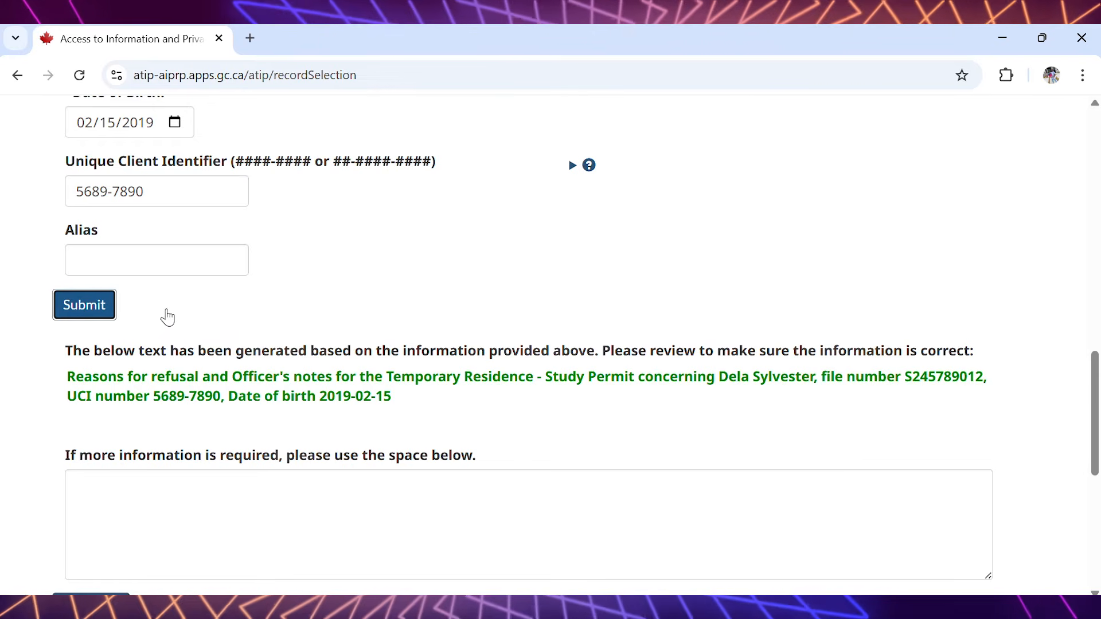
{"action": "left_click_drag", "start_coordinate": [1097, 382], "coordinate": [1096, 422]}
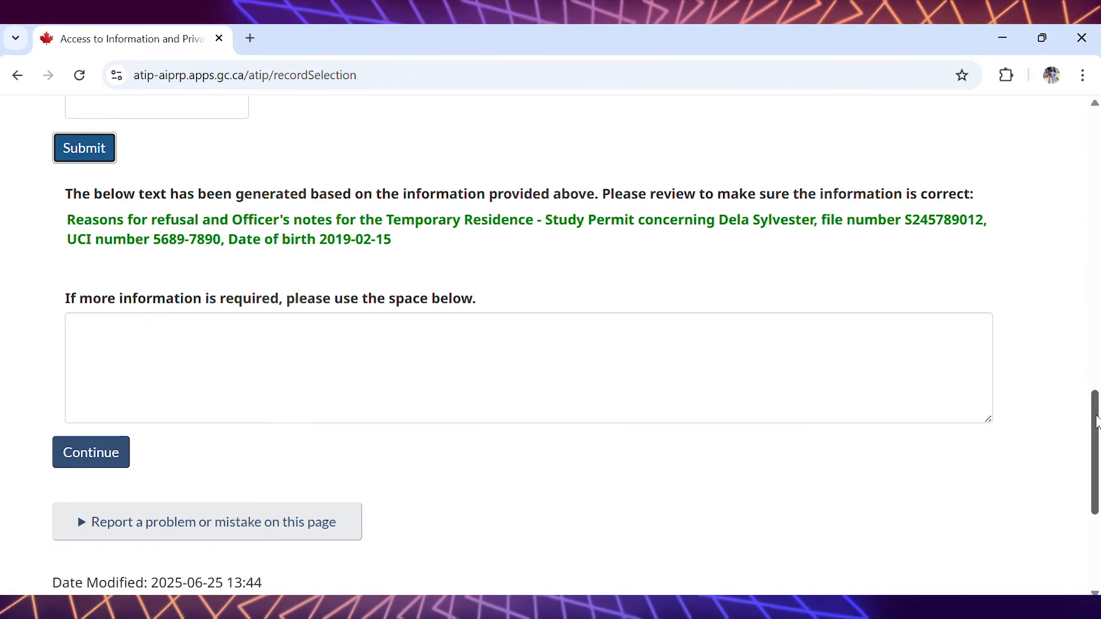
{"action": "left_click_drag", "start_coordinate": [1097, 421], "coordinate": [1097, 430]}
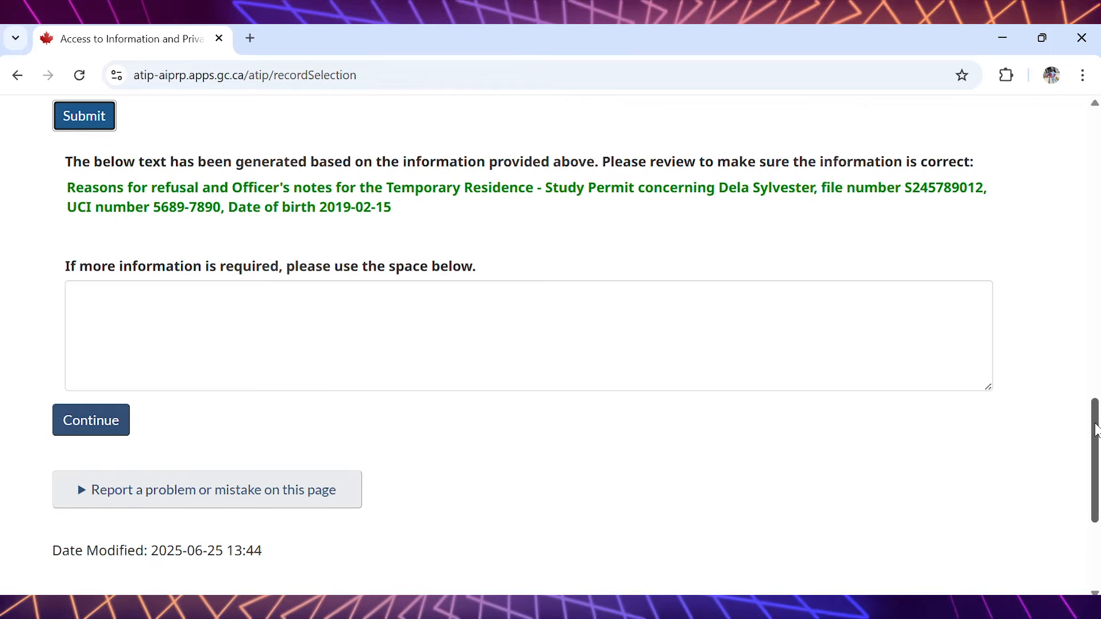
{"action": "left_click", "coordinate": [479, 323]}
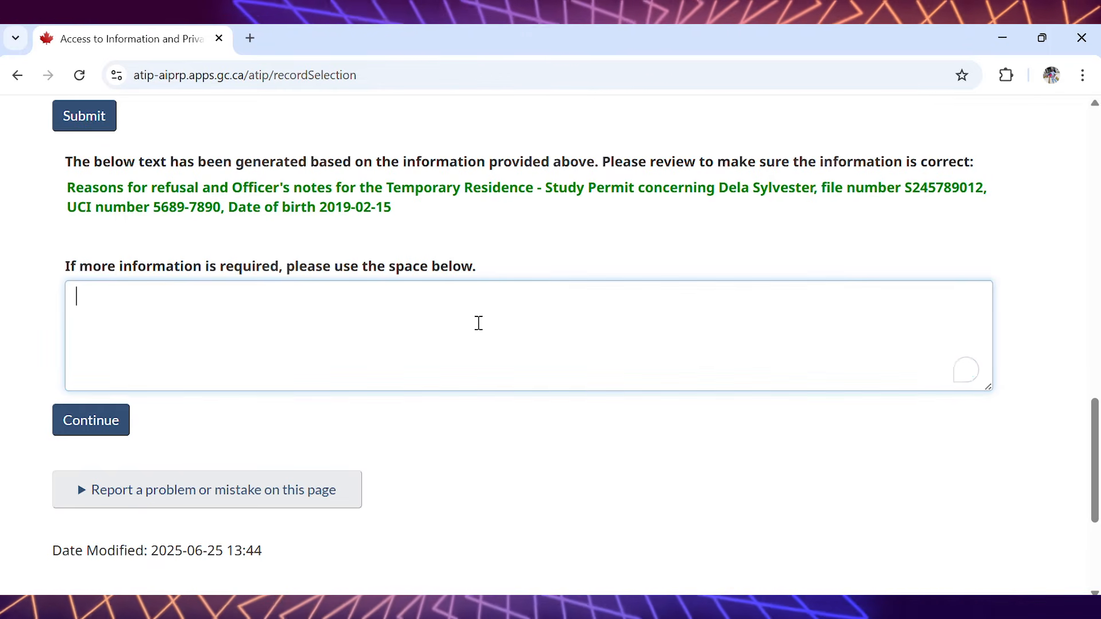
{"action": "type", "text": "dkdkedmdmdmeme"}
{"action": "key", "text": "BackSpace"}
{"action": "key", "text": "BackSpace"}
{"action": "key", "text": "BackSpace"}
{"action": "key", "text": "BackSpace"}
{"action": "key", "text": "BackSpace"}
{"action": "key", "text": "BackSpace"}
{"action": "key", "text": "BackSpace"}
{"action": "key", "text": "BackSpace"}
{"action": "key", "text": "BackSpace"}
{"action": "key", "text": "BackSpace"}
{"action": "key", "text": "BackSpace"}
{"action": "key", "text": "BackSpace"}
{"action": "key", "text": "BackSpace"}
{"action": "key", "text": "BackSpace"}
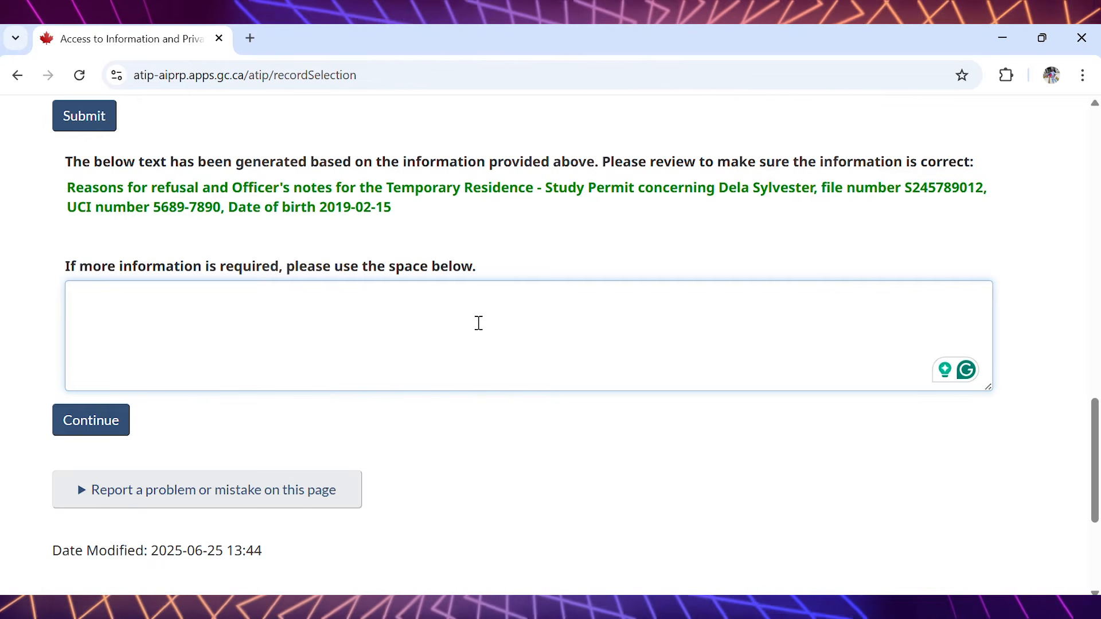
- Continue past the records selection and the sample consent form page to the document attachments
{"action": "left_click", "coordinate": [103, 421]}
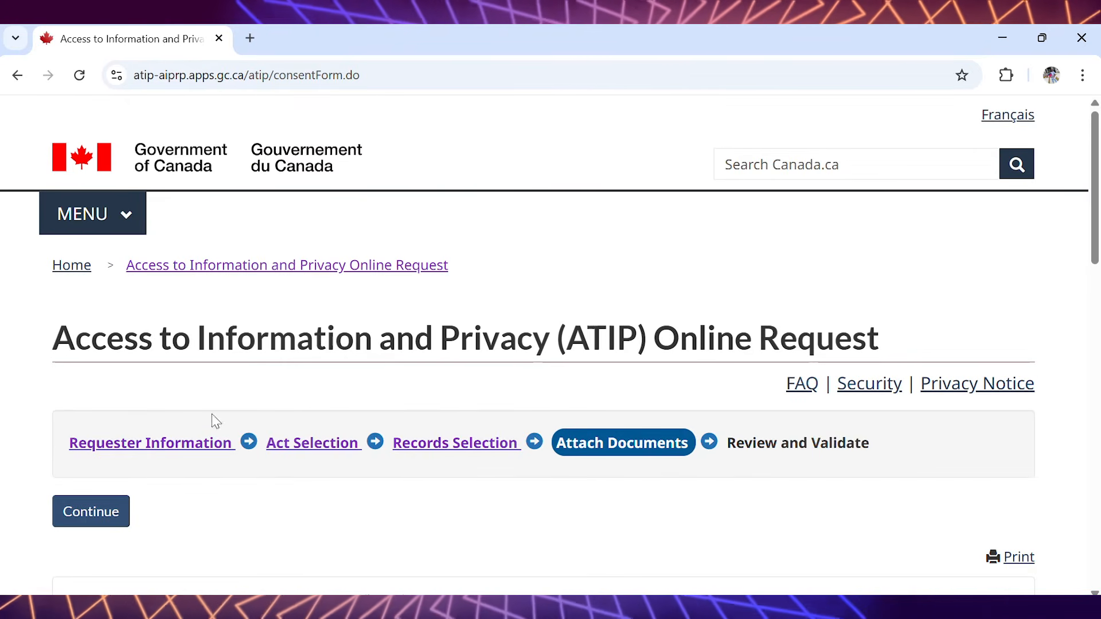
{"action": "left_click_drag", "start_coordinate": [1096, 130], "coordinate": [1096, 154]}
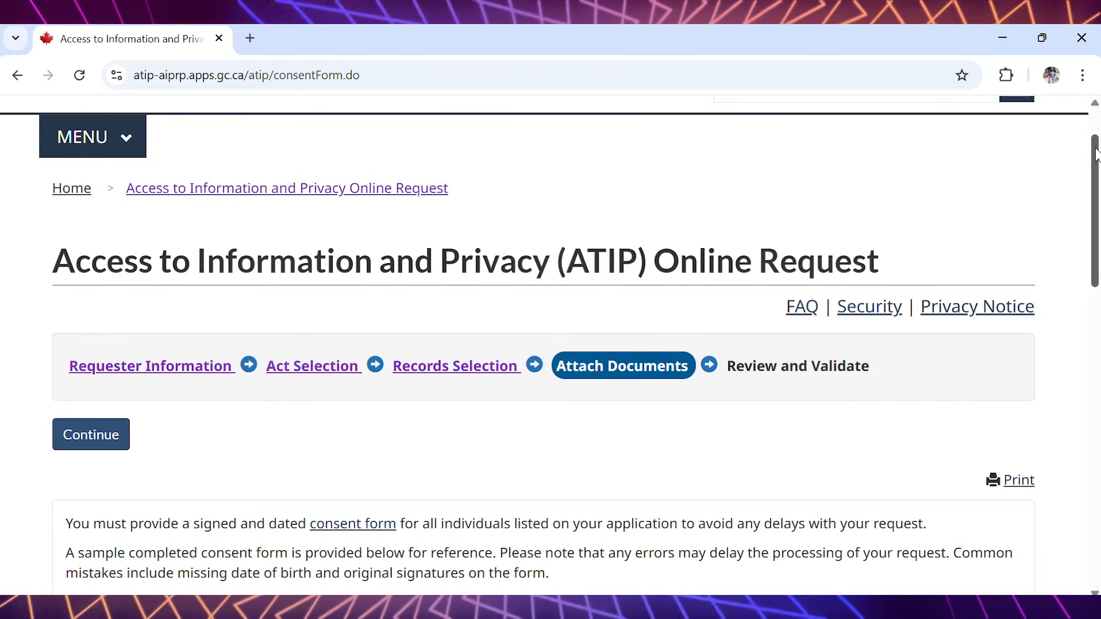
{"action": "left_click_drag", "start_coordinate": [1097, 156], "coordinate": [1095, 264]}
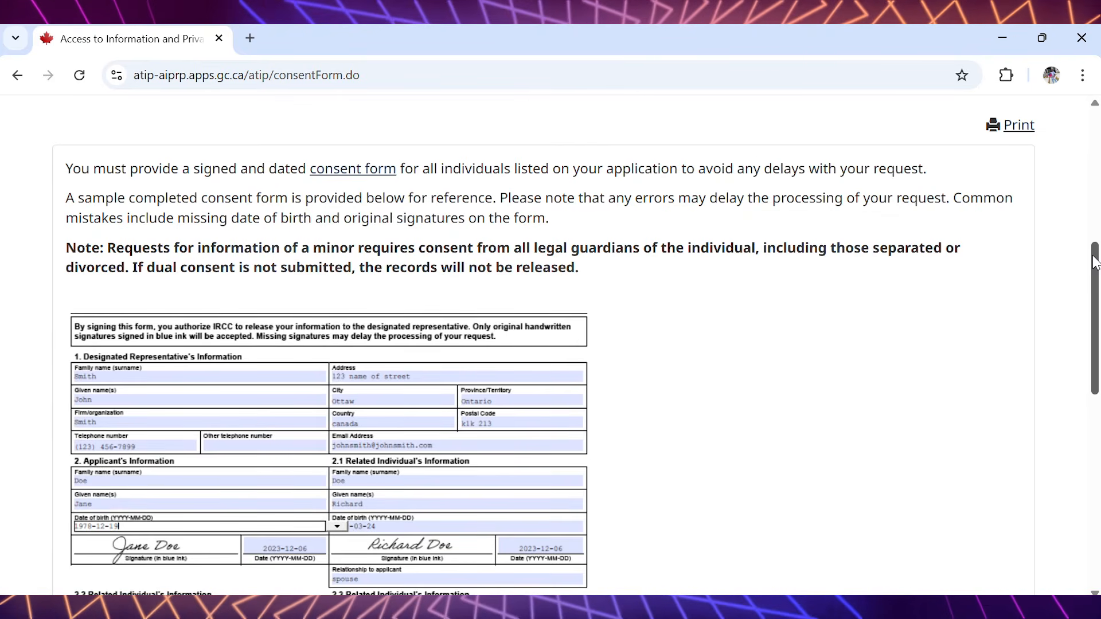
{"action": "left_click_drag", "start_coordinate": [1095, 264], "coordinate": [1095, 368]}
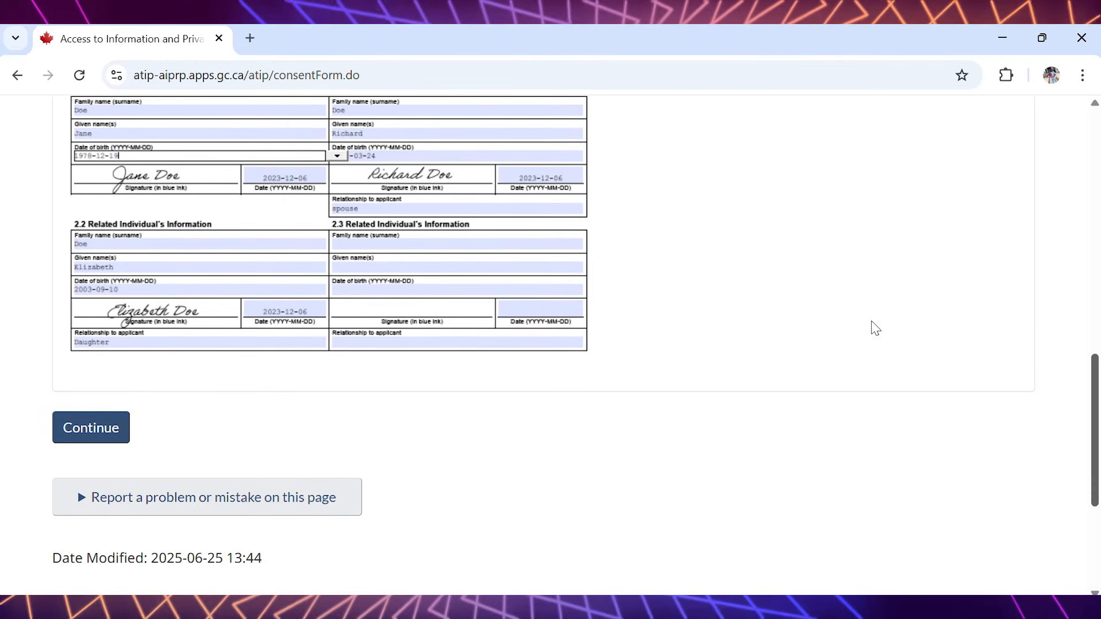
{"action": "left_click", "coordinate": [102, 441]}
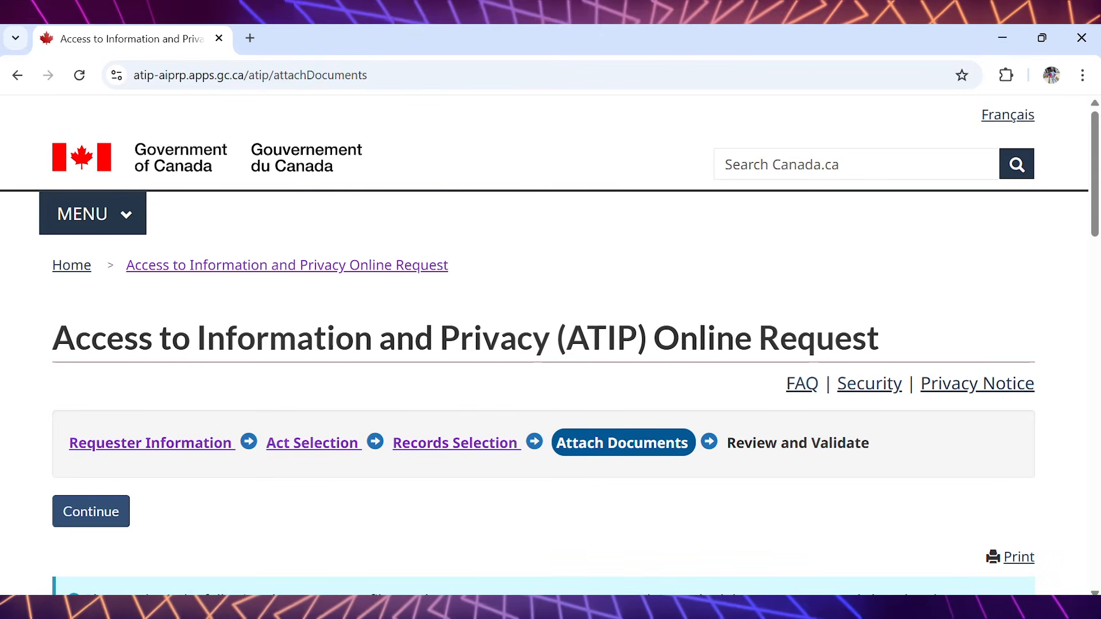
{"action": "left_click_drag", "start_coordinate": [1097, 128], "coordinate": [1091, 253]}
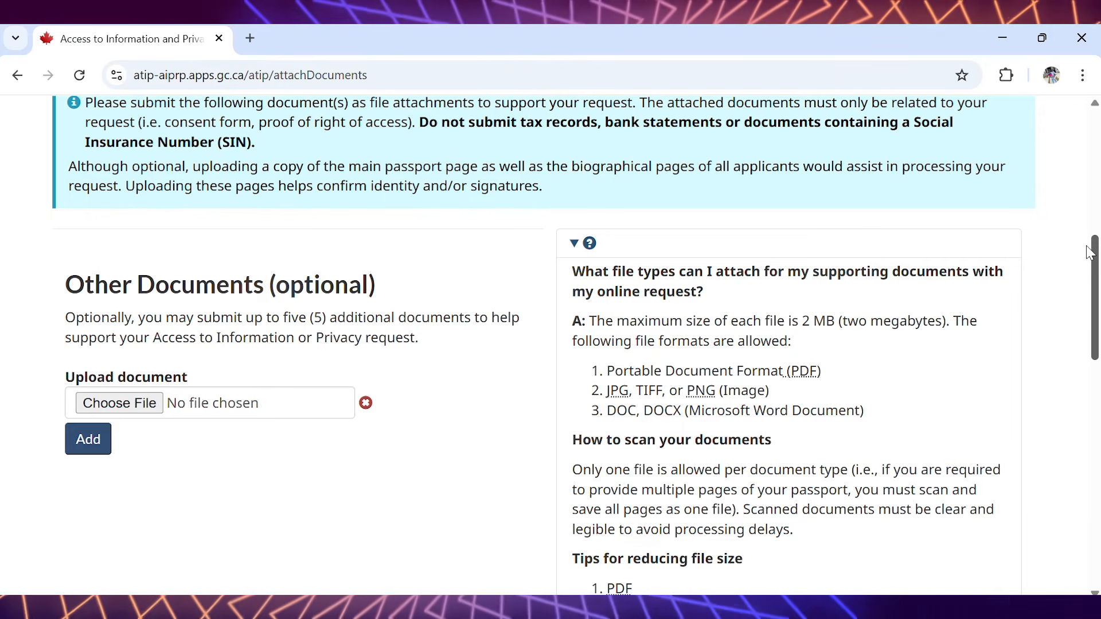
{"action": "left_click_drag", "start_coordinate": [1091, 253], "coordinate": [1090, 260]}
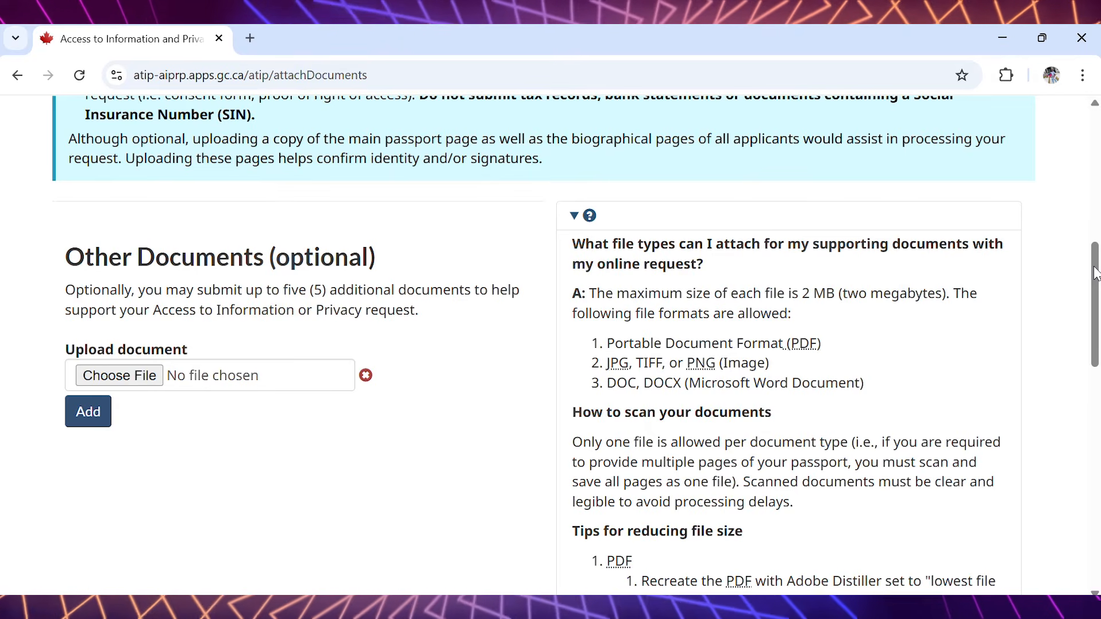
{"action": "left_click_drag", "start_coordinate": [1090, 274], "coordinate": [1050, 319]}
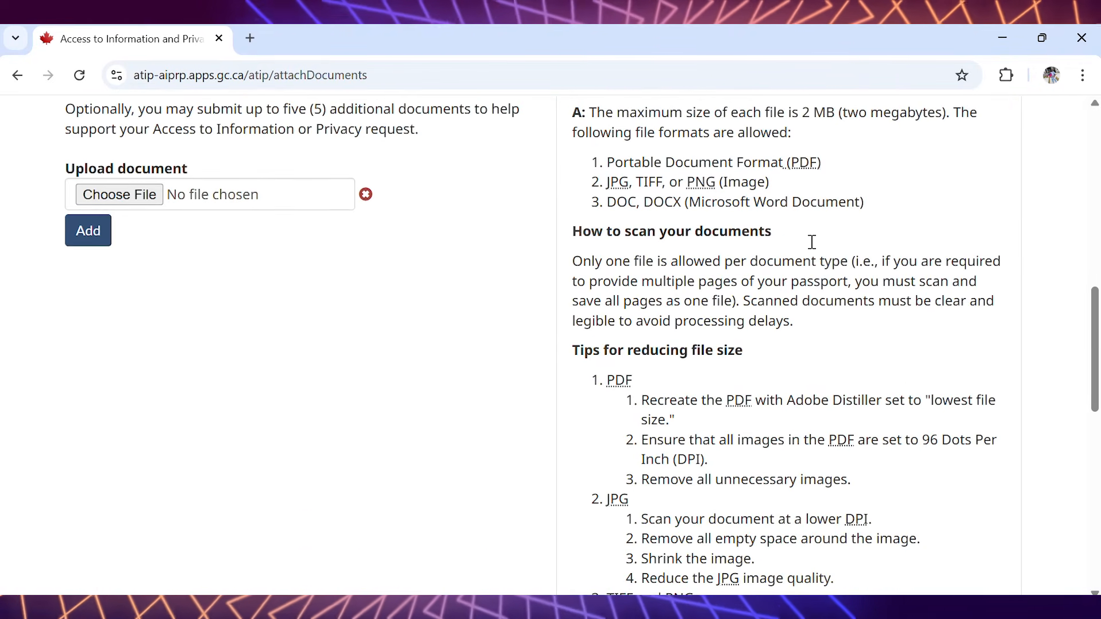
{"action": "left_click", "coordinate": [137, 198]}
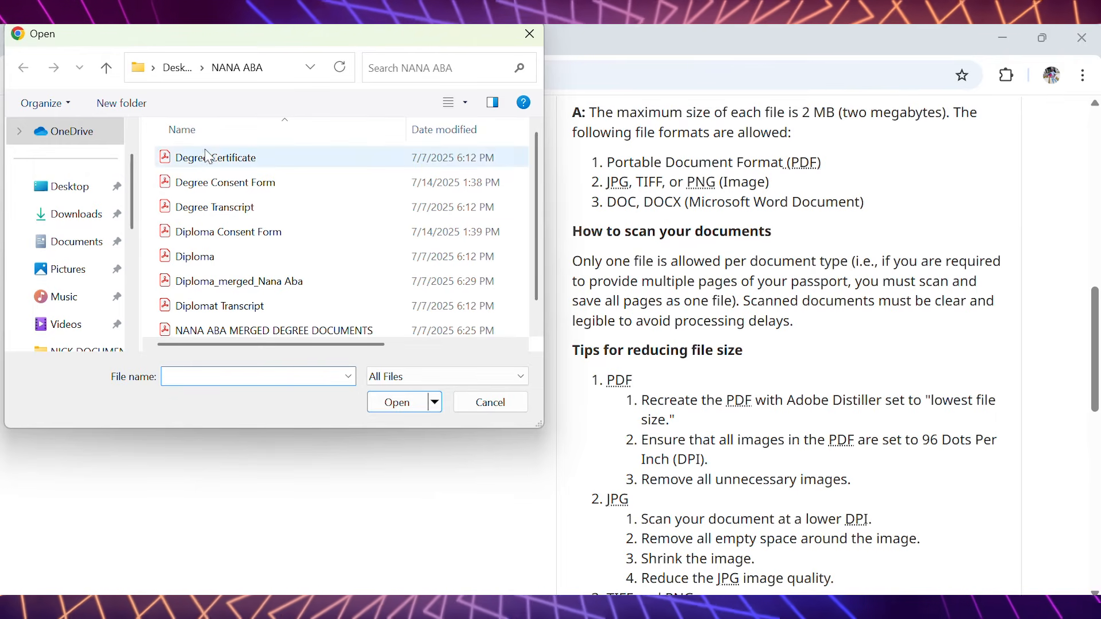
{"action": "left_click", "coordinate": [229, 157]}
{"action": "left_click", "coordinate": [387, 402]}
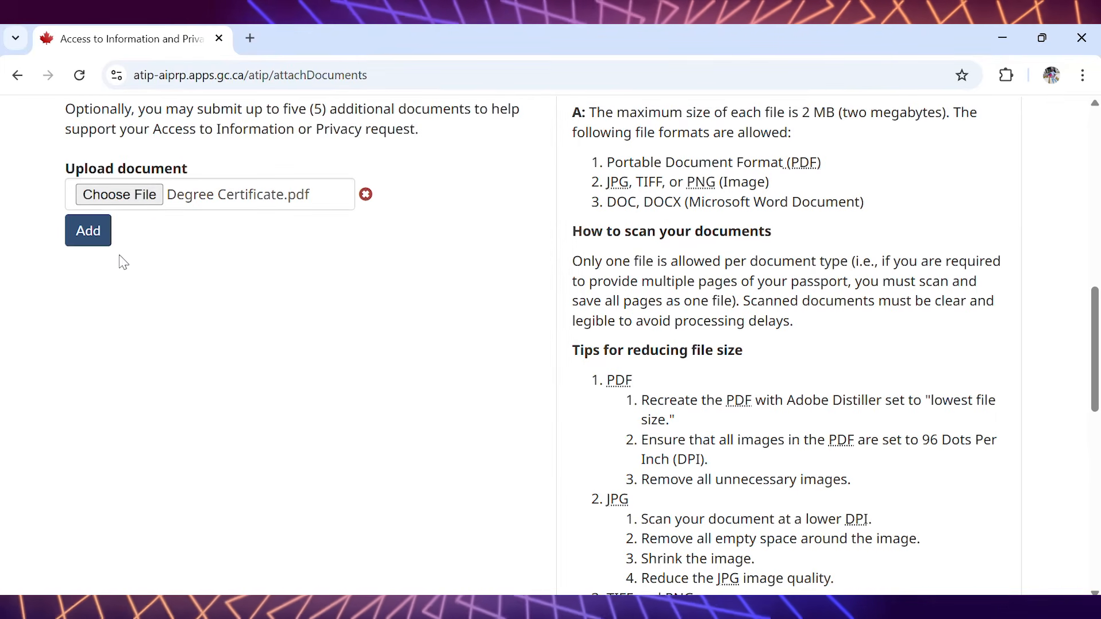
{"action": "left_click", "coordinate": [99, 244]}
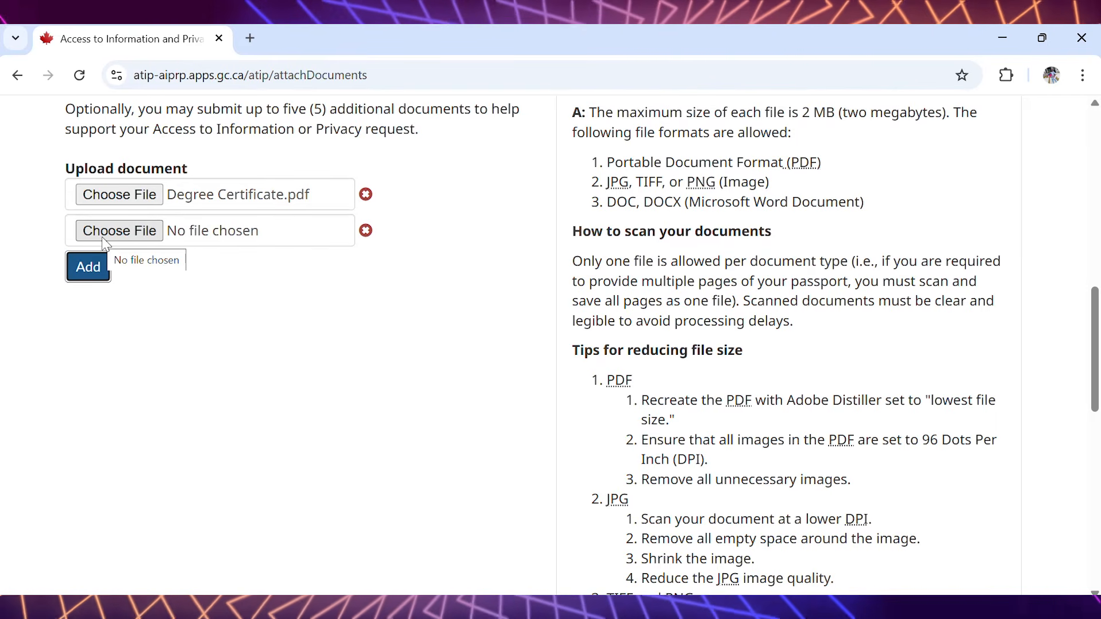
{"action": "left_click", "coordinate": [366, 231]}
{"action": "left_click", "coordinate": [367, 195]}
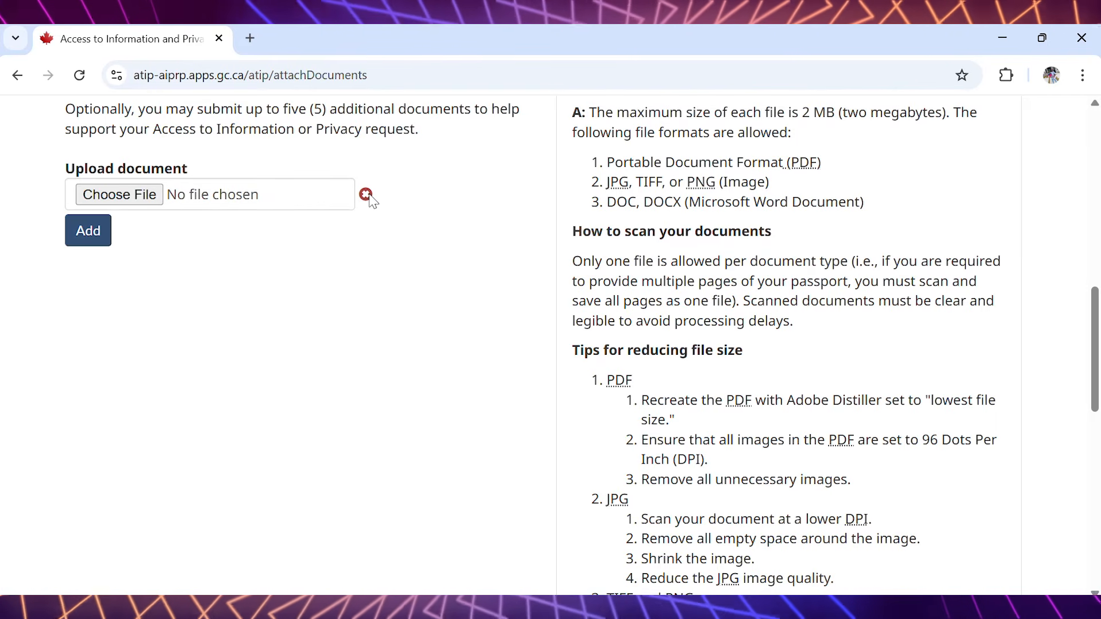
- Choose Degree Certificate as the optional supporting document to upload
{"action": "left_click", "coordinate": [156, 196]}
{"action": "left_click", "coordinate": [208, 164]}
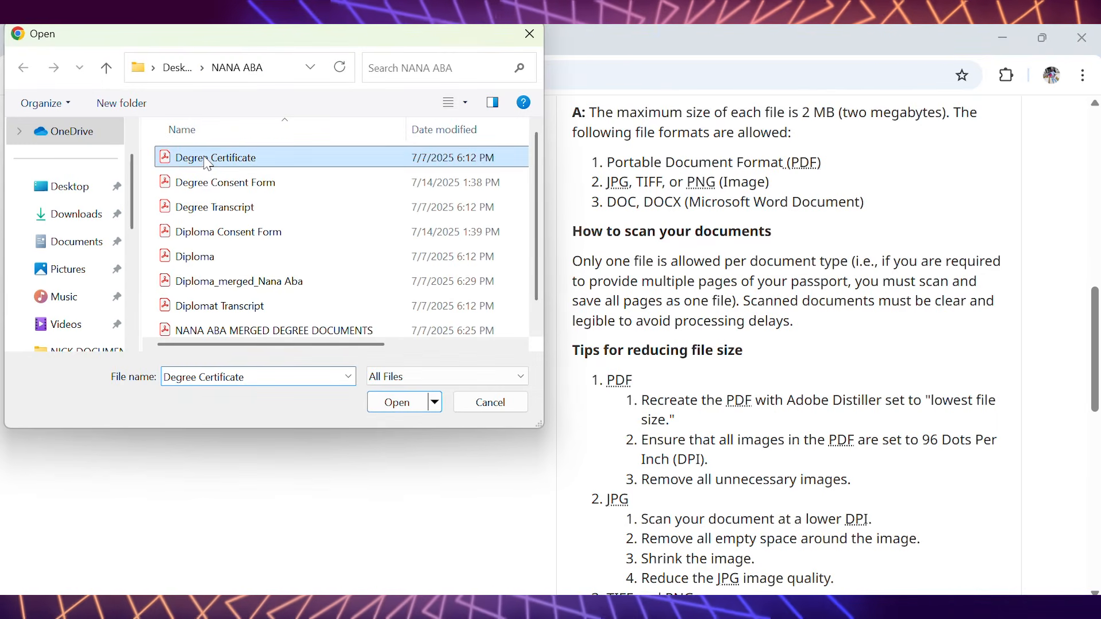
{"action": "left_click", "coordinate": [394, 403]}
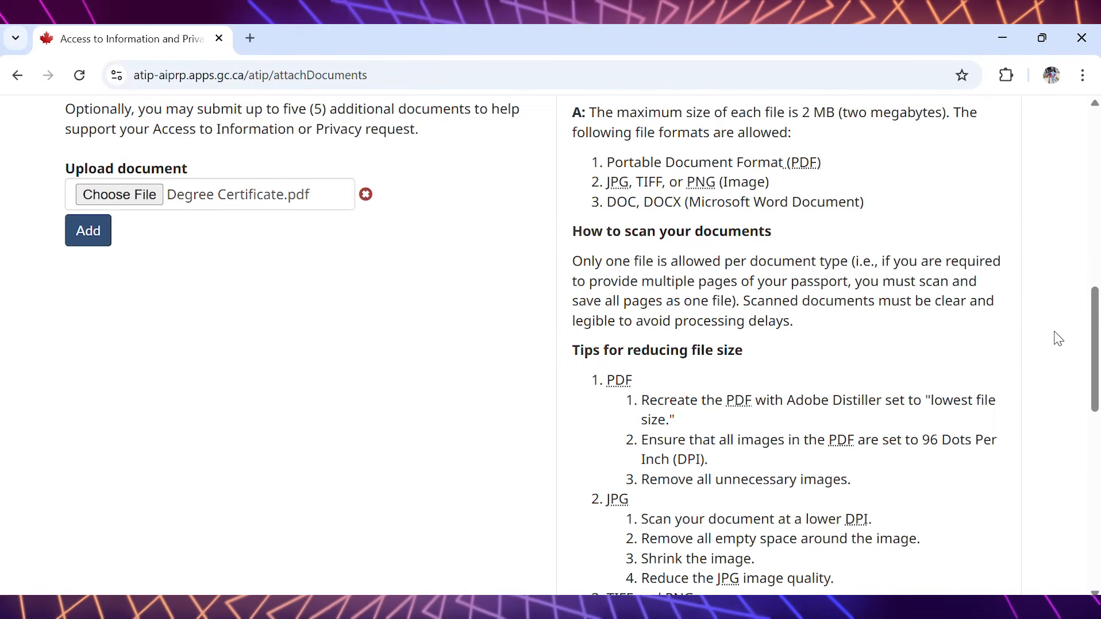
{"action": "left_click_drag", "start_coordinate": [1096, 325], "coordinate": [1061, 292]}
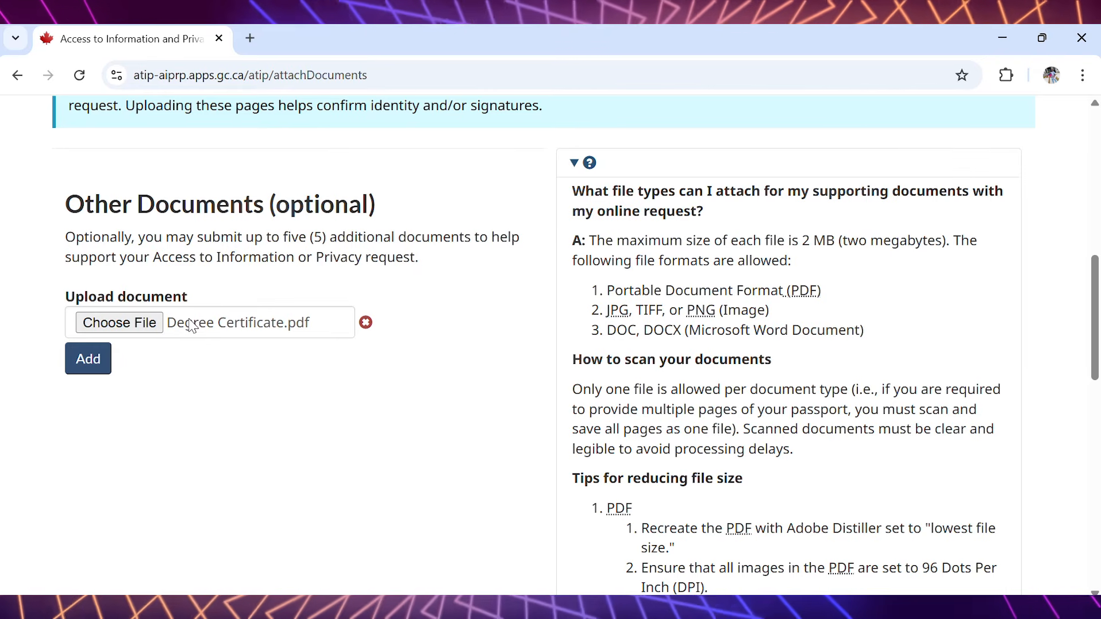
{"action": "left_click", "coordinate": [79, 366]}
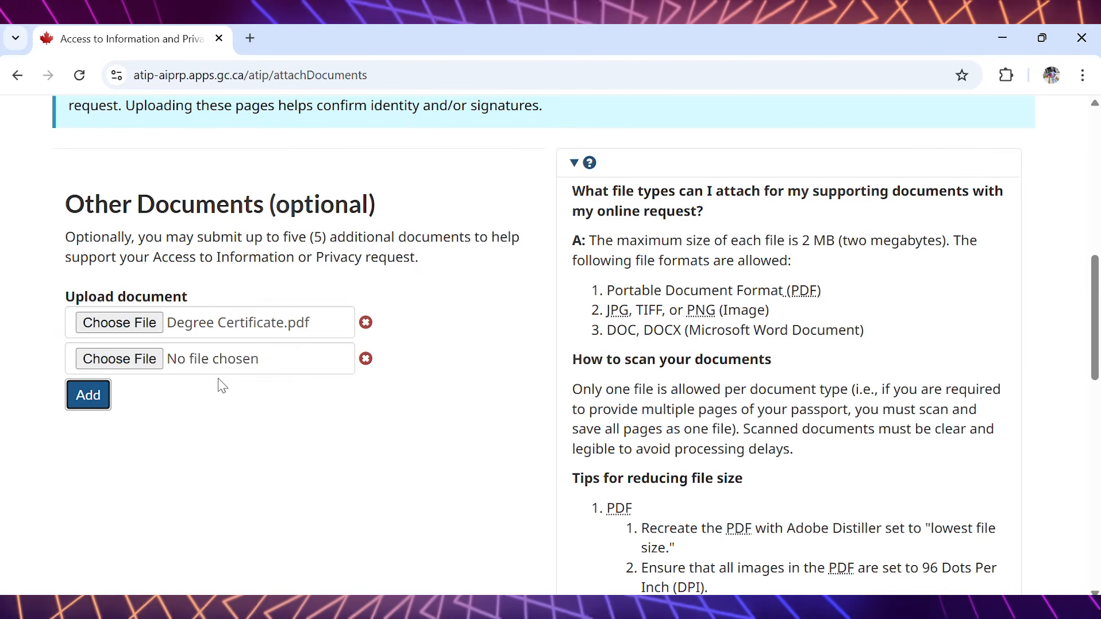
{"action": "left_click", "coordinate": [366, 359]}
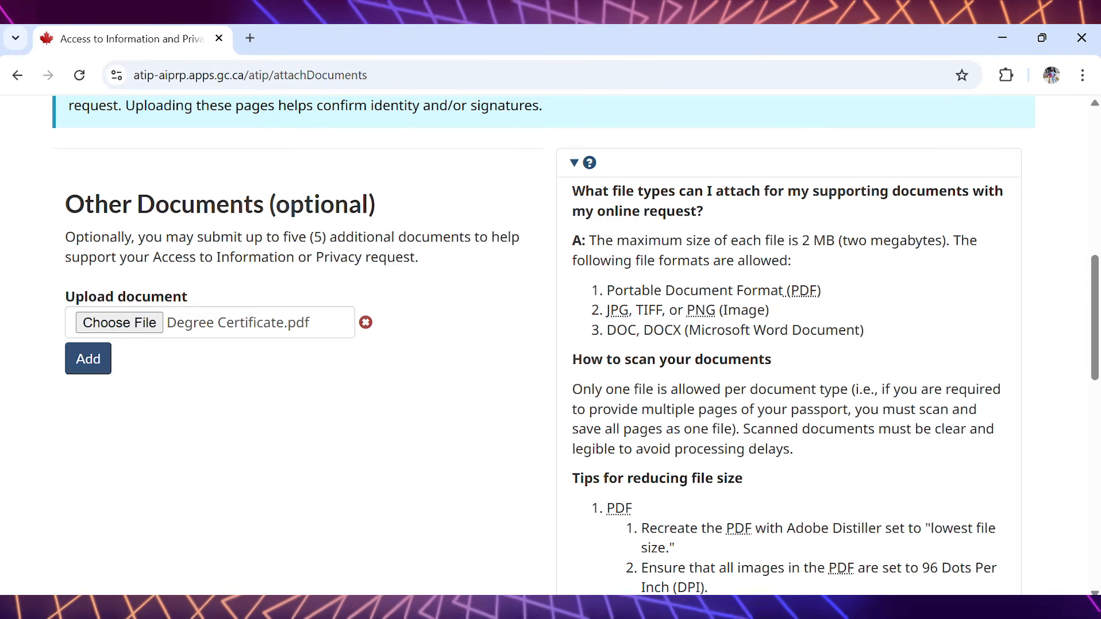
- Continue from the document attachments to the review and validation page
{"action": "scroll", "coordinate": [1081, 413], "scroll_direction": "down", "scroll_amount": 10}
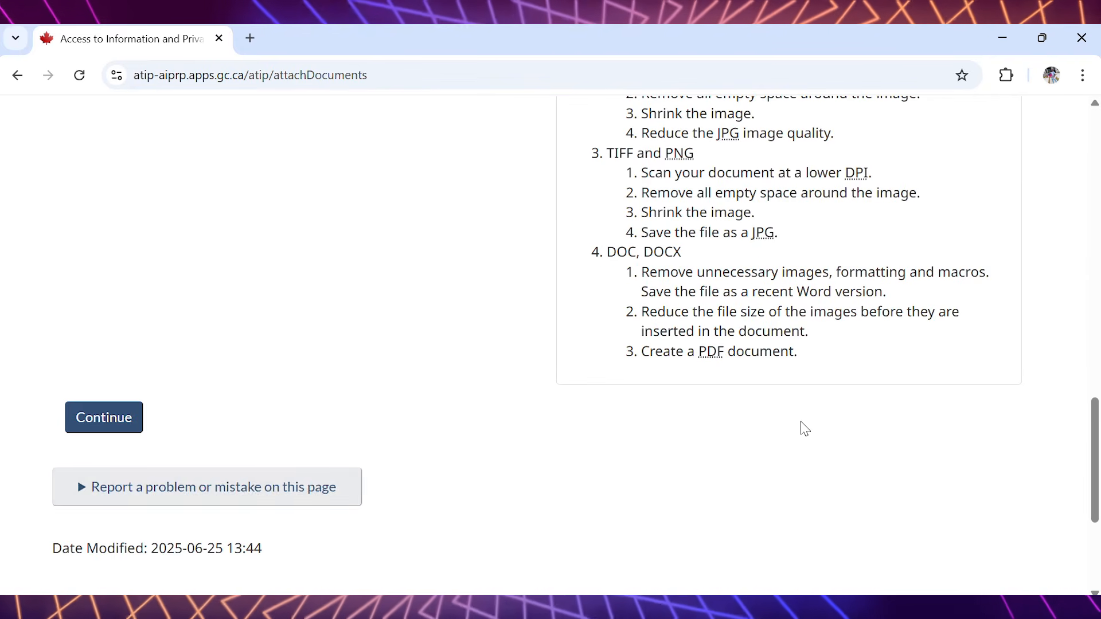
{"action": "left_click", "coordinate": [82, 425]}
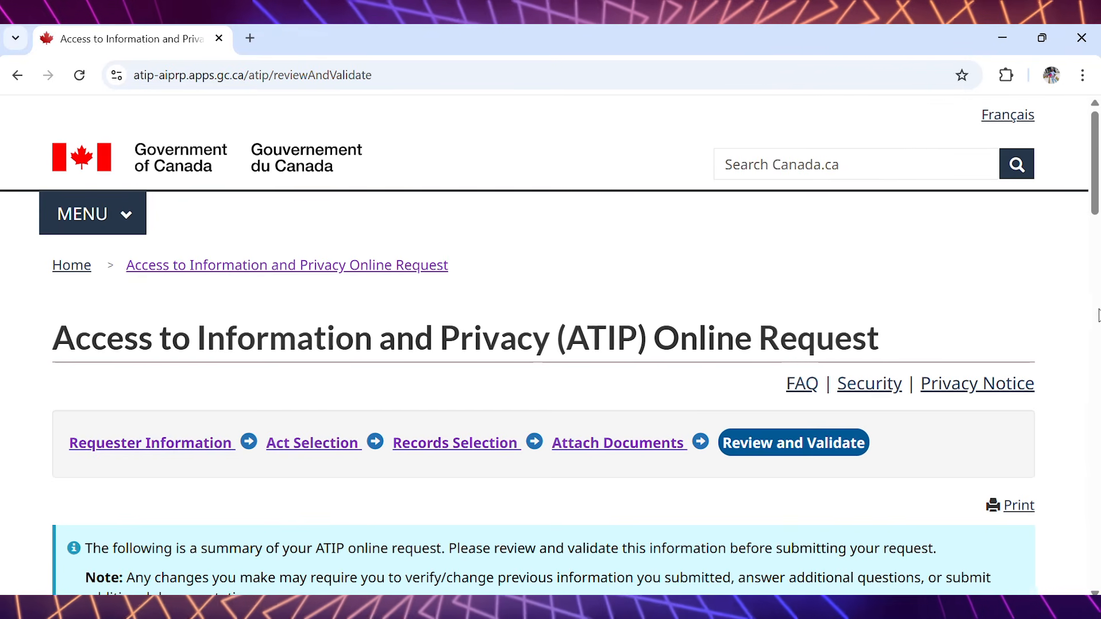
- Review the request summary: requester information, act selection, records selection and attached documents
{"action": "left_click_drag", "start_coordinate": [1097, 149], "coordinate": [1089, 190]}
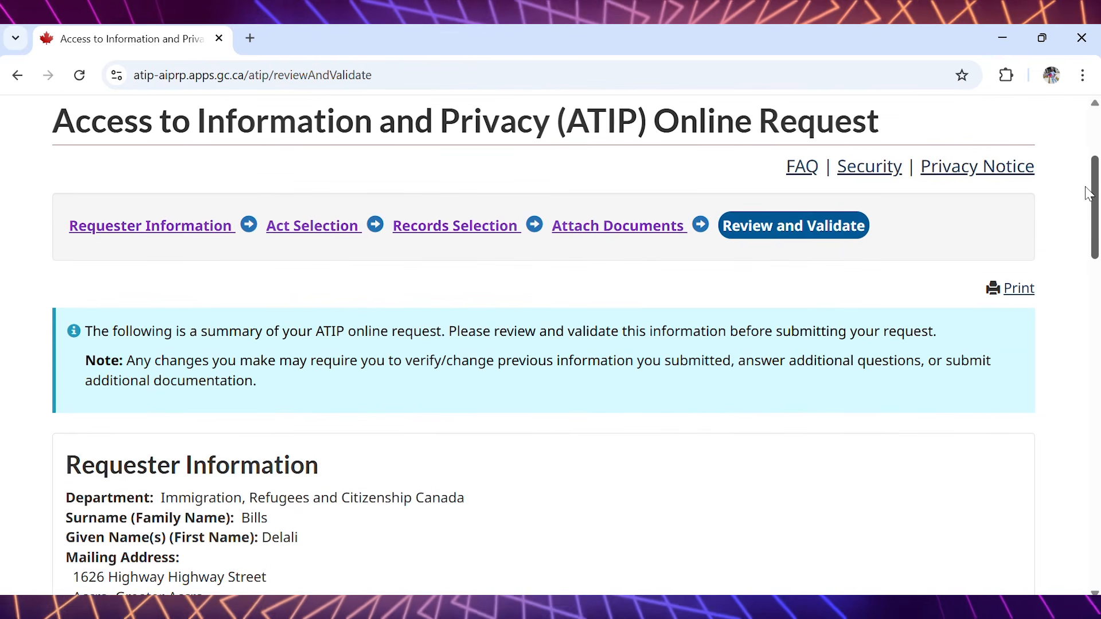
{"action": "left_click_drag", "start_coordinate": [1090, 194], "coordinate": [1079, 239]}
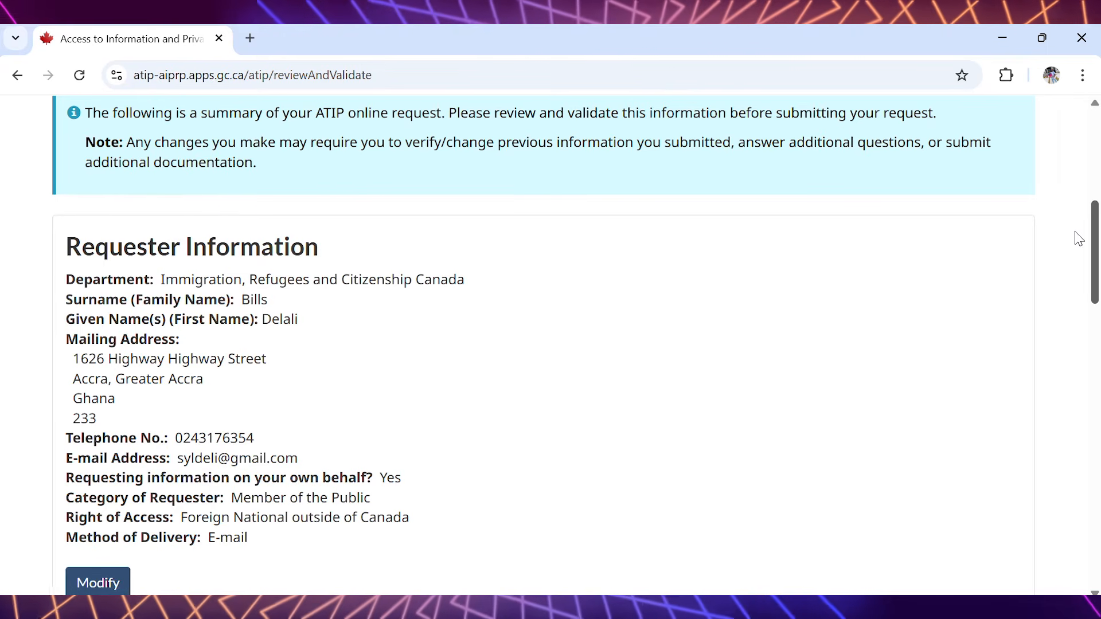
{"action": "left_click_drag", "start_coordinate": [1077, 240], "coordinate": [1069, 272]}
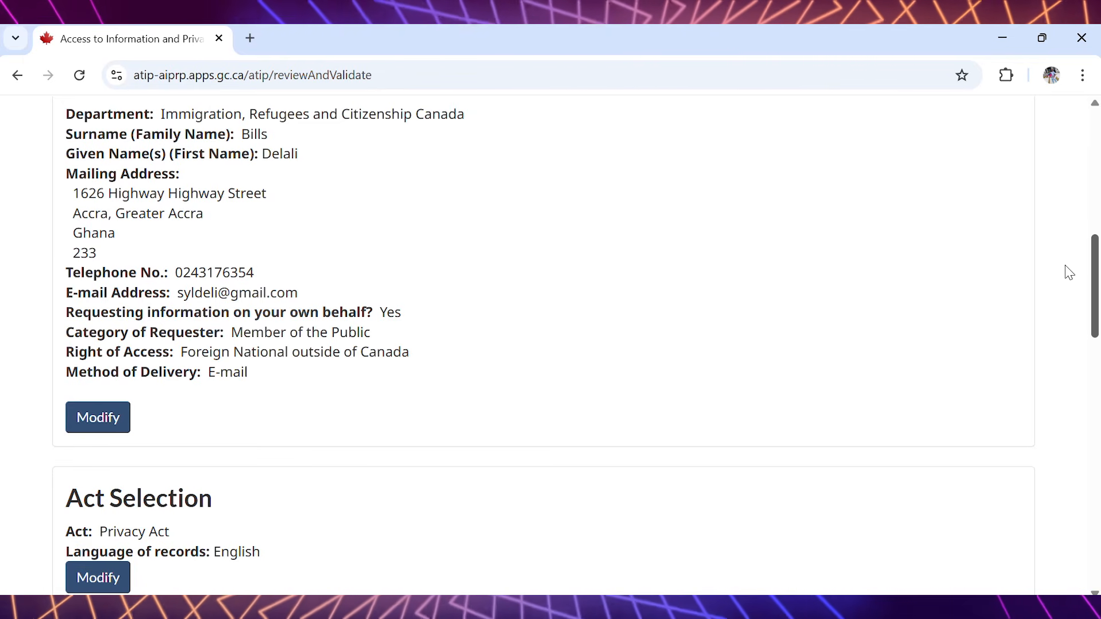
{"action": "scroll", "coordinate": [1067, 287], "scroll_direction": "down", "scroll_amount": 1}
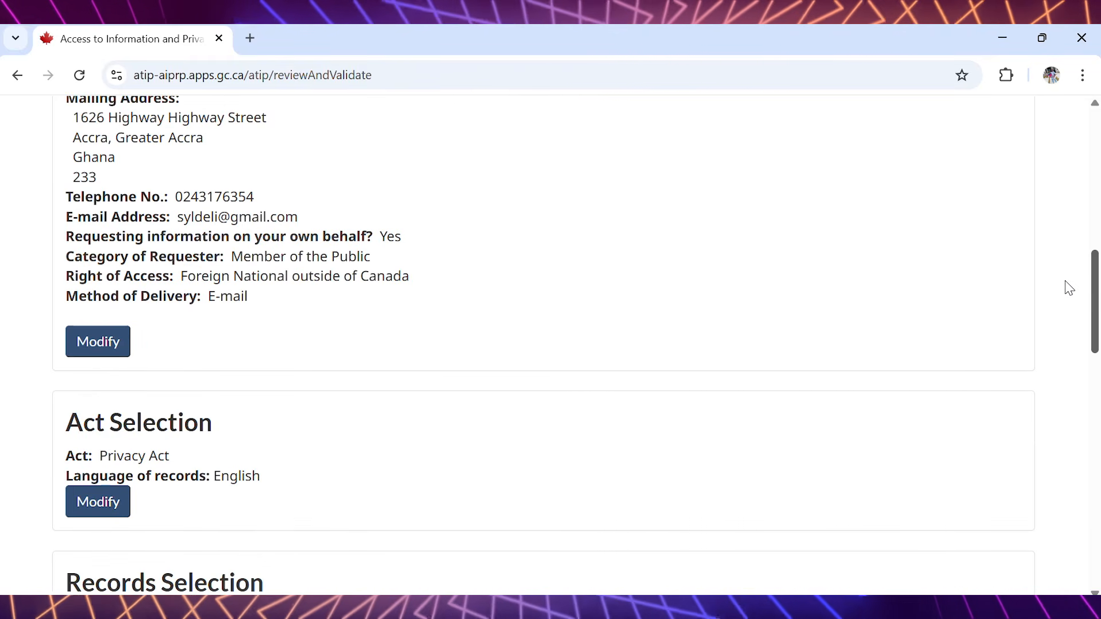
{"action": "scroll", "coordinate": [1069, 289], "scroll_direction": "down", "scroll_amount": 2}
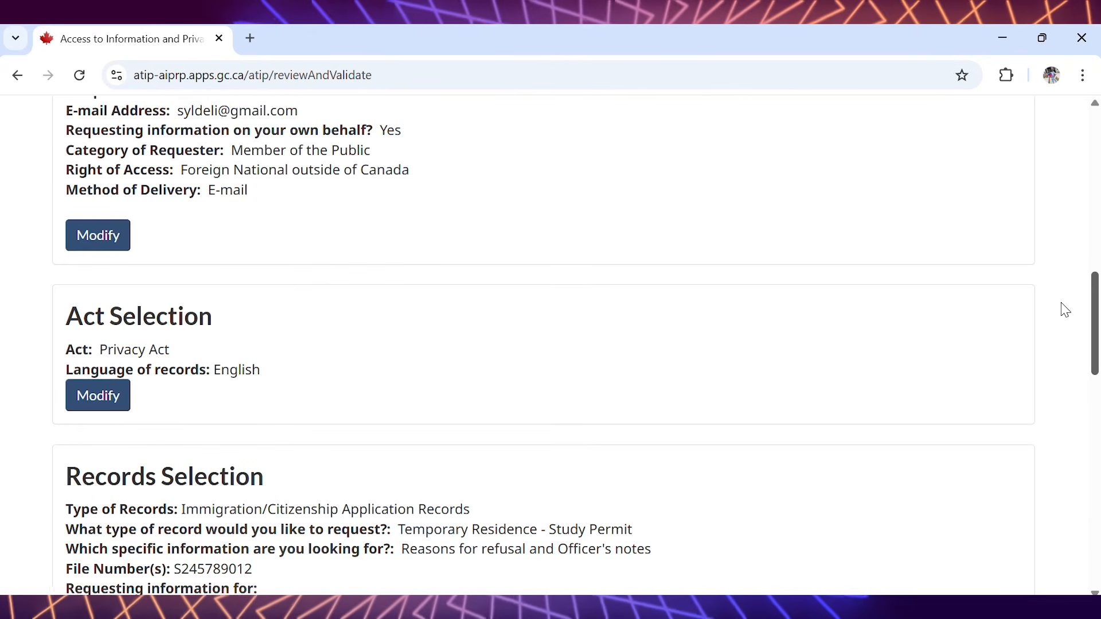
{"action": "scroll", "coordinate": [1065, 311], "scroll_direction": "down", "scroll_amount": 1}
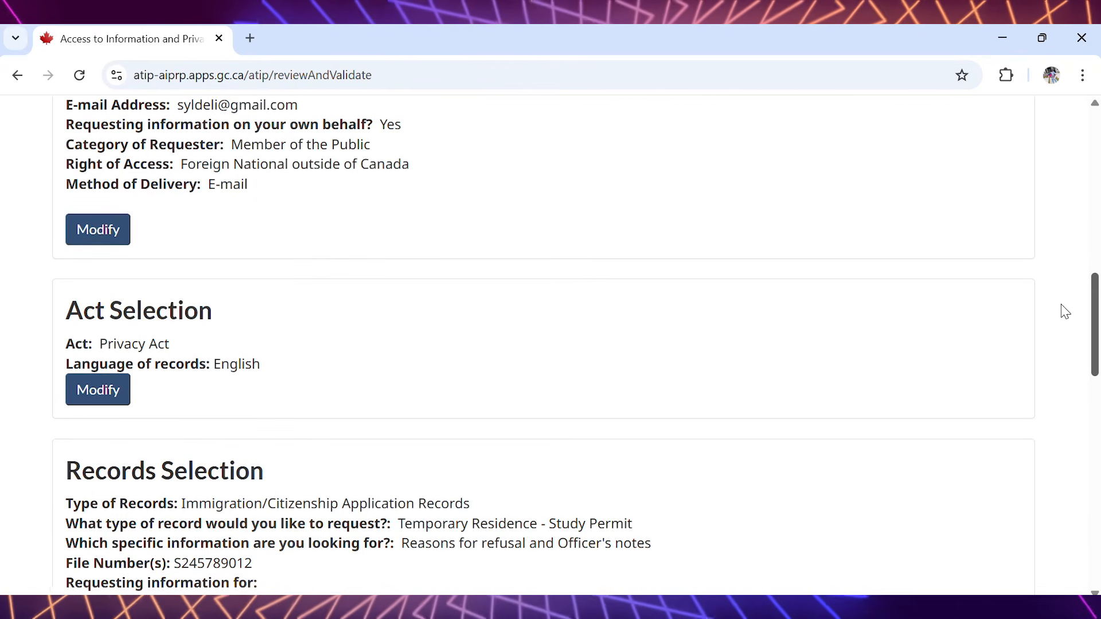
{"action": "scroll", "coordinate": [1066, 312], "scroll_direction": "down", "scroll_amount": 2}
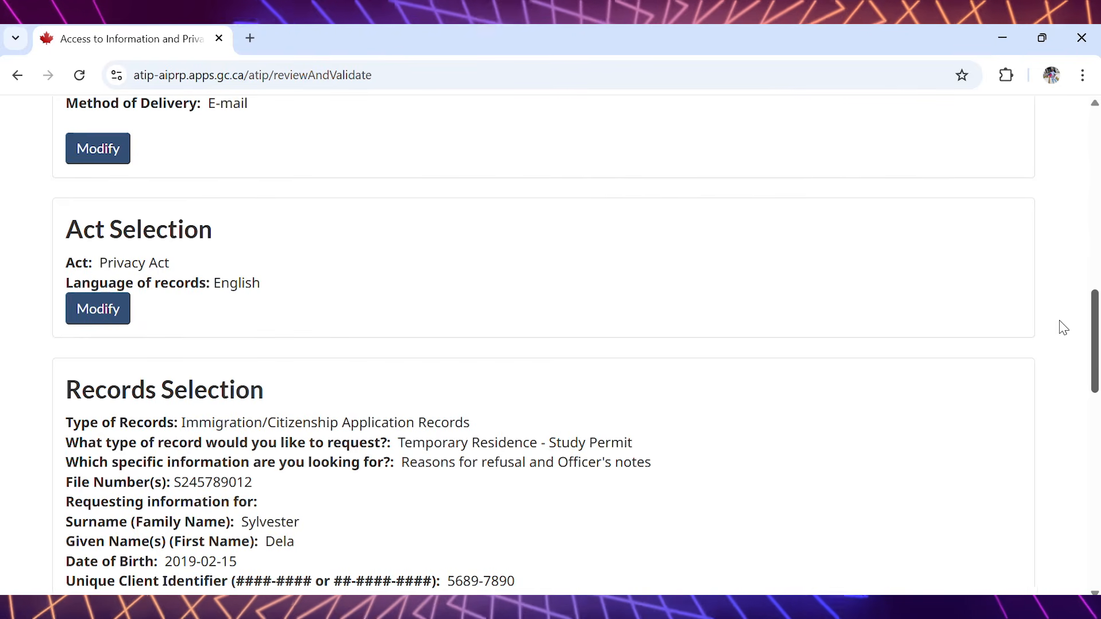
{"action": "scroll", "coordinate": [1064, 328], "scroll_direction": "down", "scroll_amount": 2}
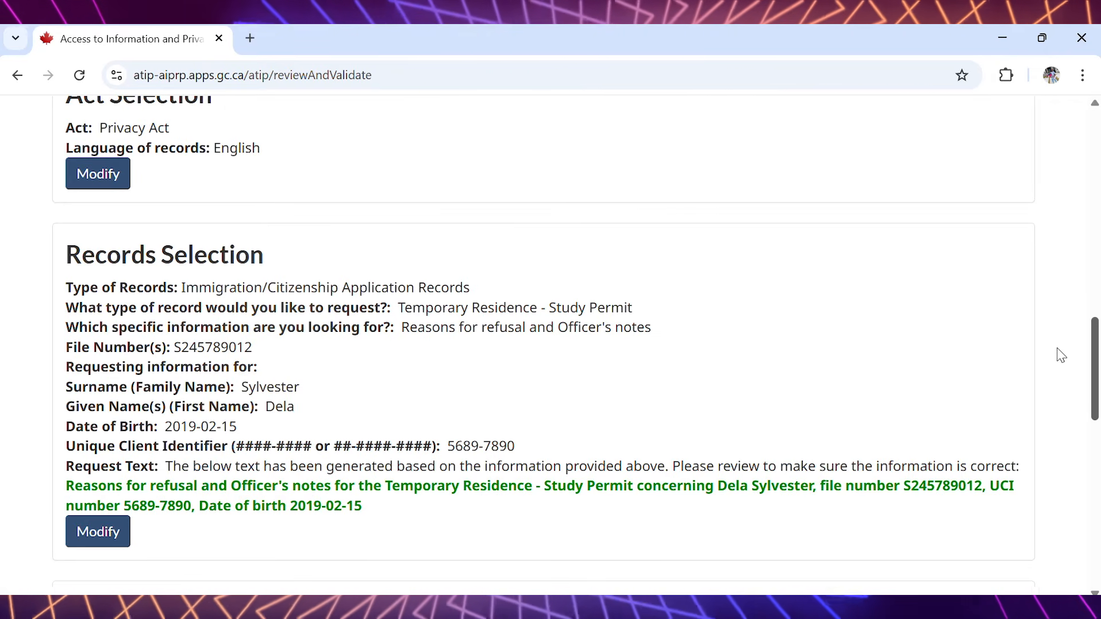
{"action": "scroll", "coordinate": [1061, 356], "scroll_direction": "down", "scroll_amount": 1}
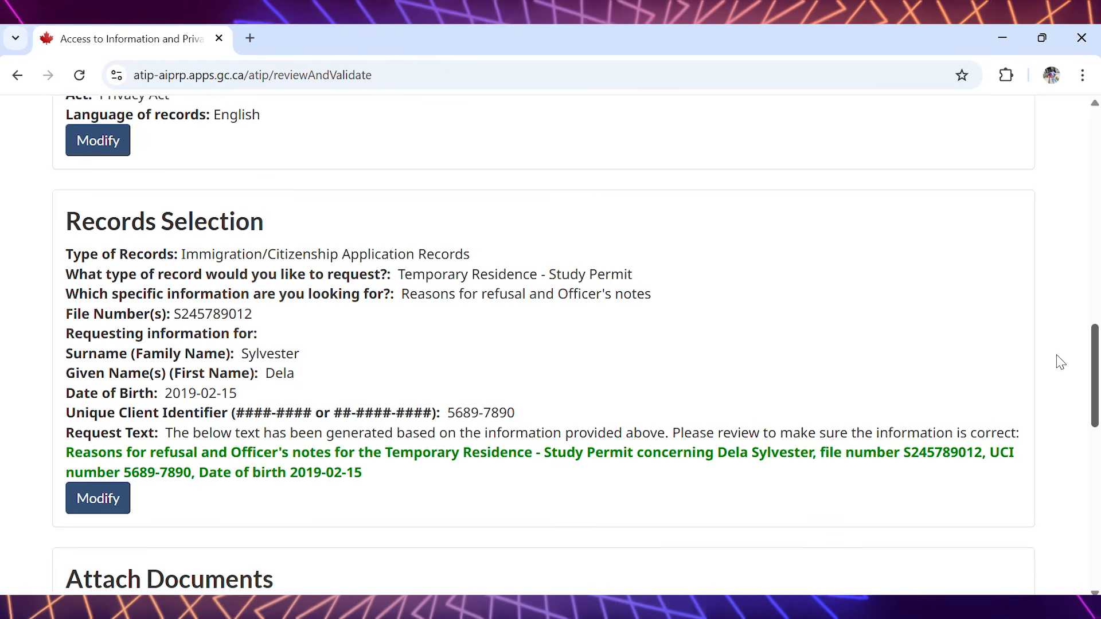
{"action": "scroll", "coordinate": [1061, 367], "scroll_direction": "down", "scroll_amount": 2}
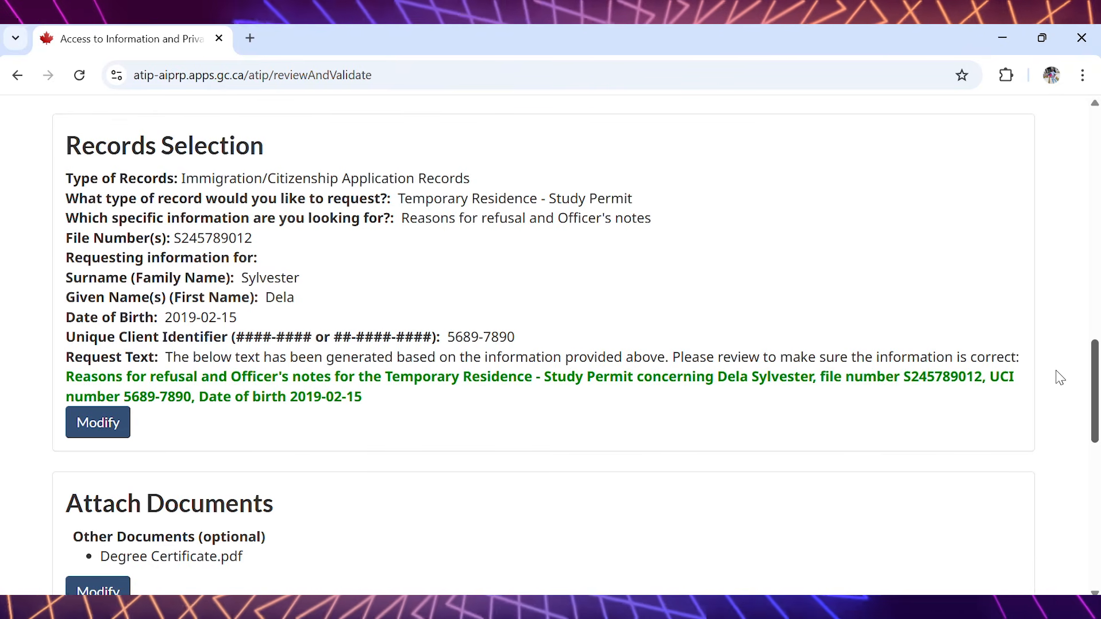
{"action": "scroll", "coordinate": [1062, 372], "scroll_direction": "up", "scroll_amount": 1}
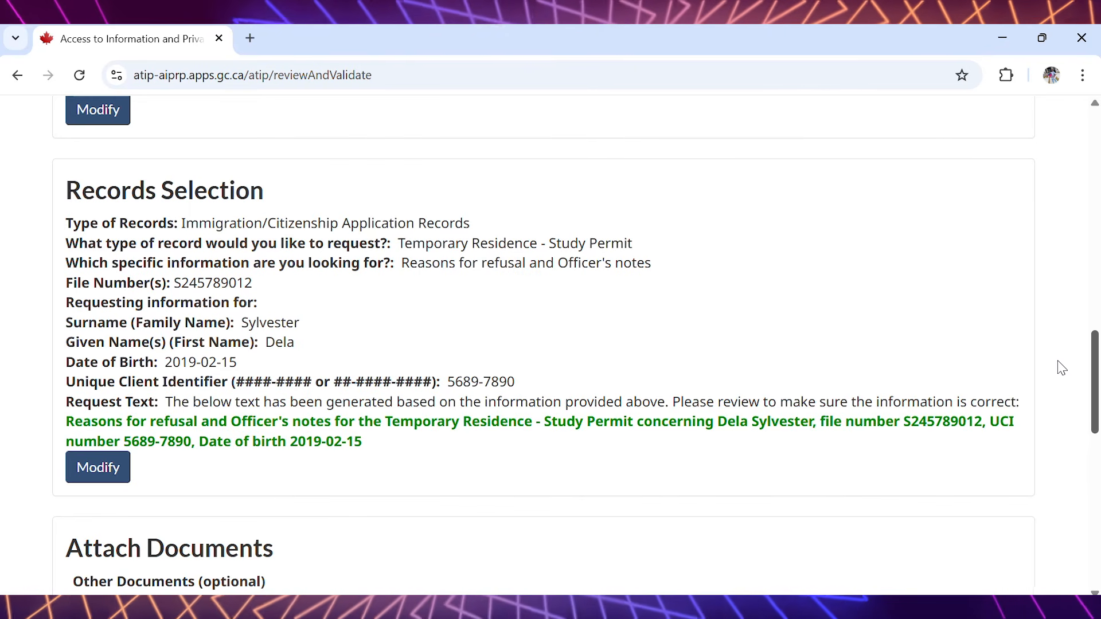
{"action": "scroll", "coordinate": [1063, 379], "scroll_direction": "down", "scroll_amount": 2}
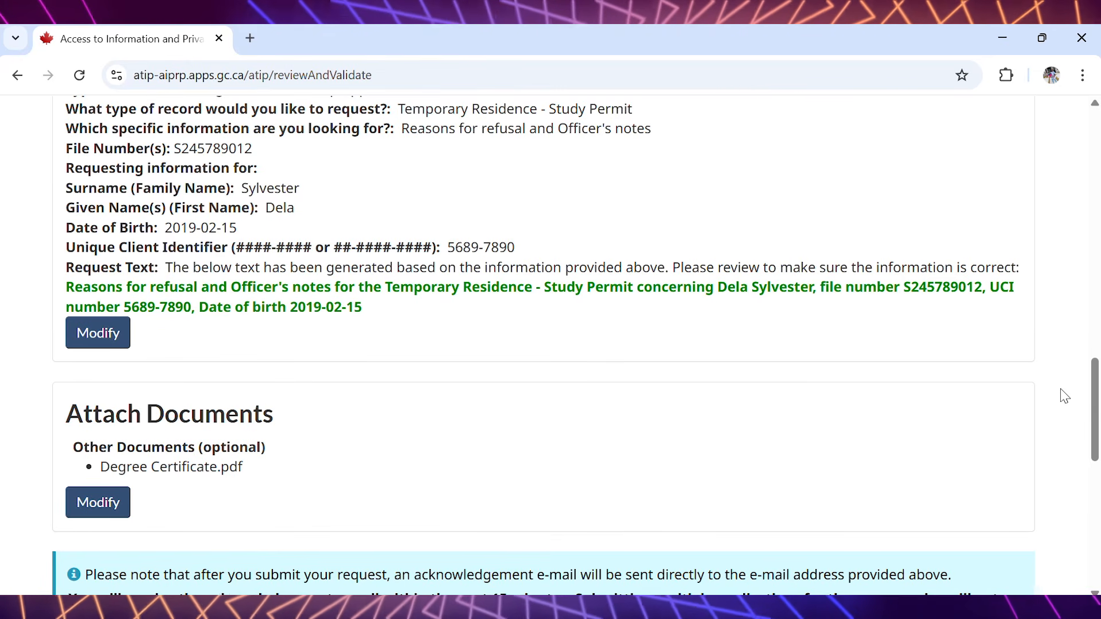
{"action": "left_click_drag", "start_coordinate": [1093, 374], "coordinate": [1095, 412]}
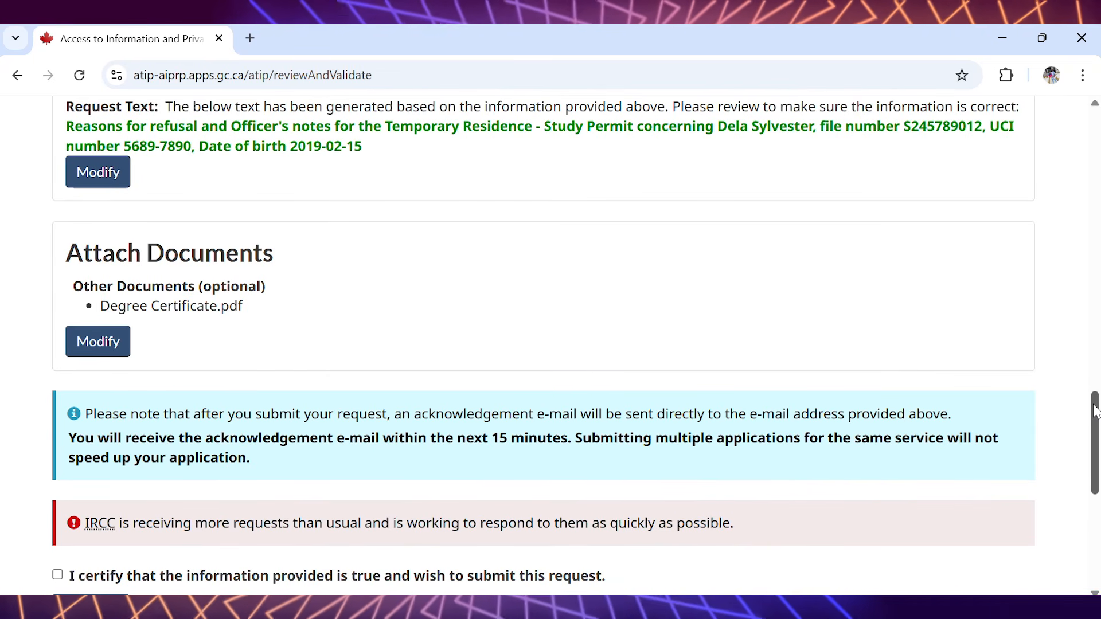
{"action": "left_click_drag", "start_coordinate": [1096, 412], "coordinate": [1097, 446]}
- Certify that the information provided is true and submit the request
{"action": "left_click", "coordinate": [58, 412]}
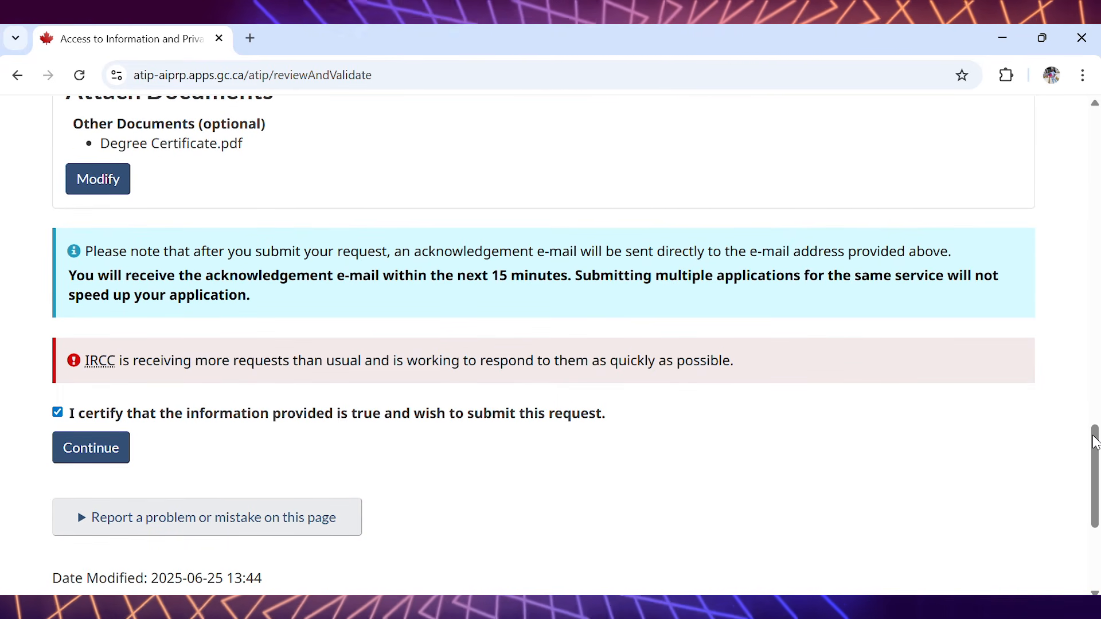
{"action": "mouse_move", "coordinate": [1096, 445]}
{"action": "left_mouse_down"}
{"action": "mouse_move", "coordinate": [1095, 277]}
{"action": "mouse_move", "coordinate": [1091, 417]}
{"action": "mouse_move", "coordinate": [1078, 447]}
{"action": "left_mouse_up"}
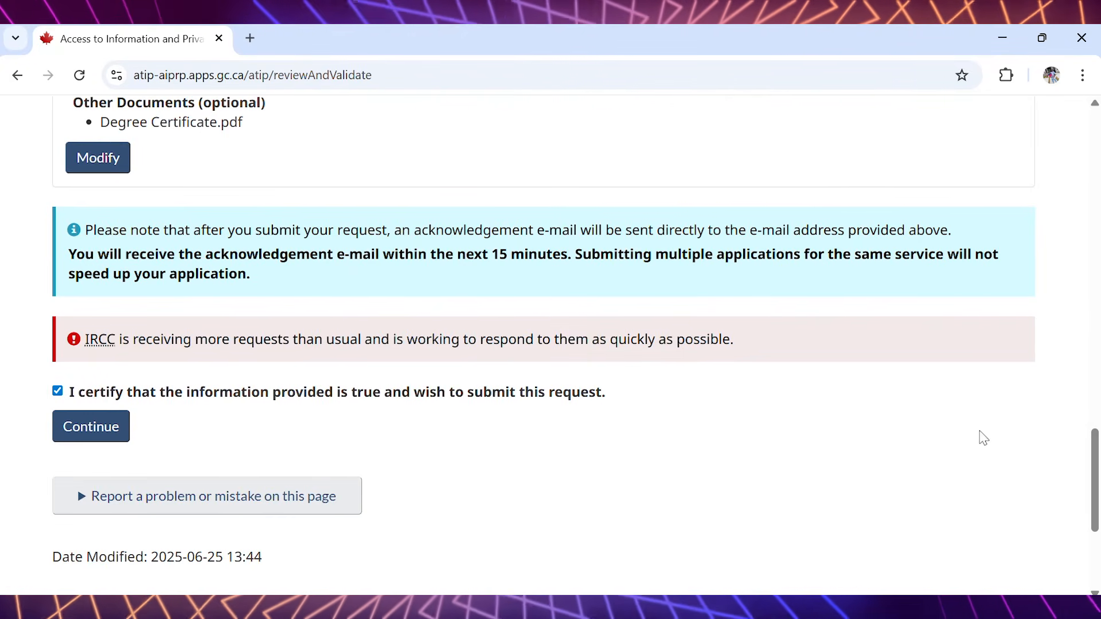
{"action": "left_click", "coordinate": [101, 437]}
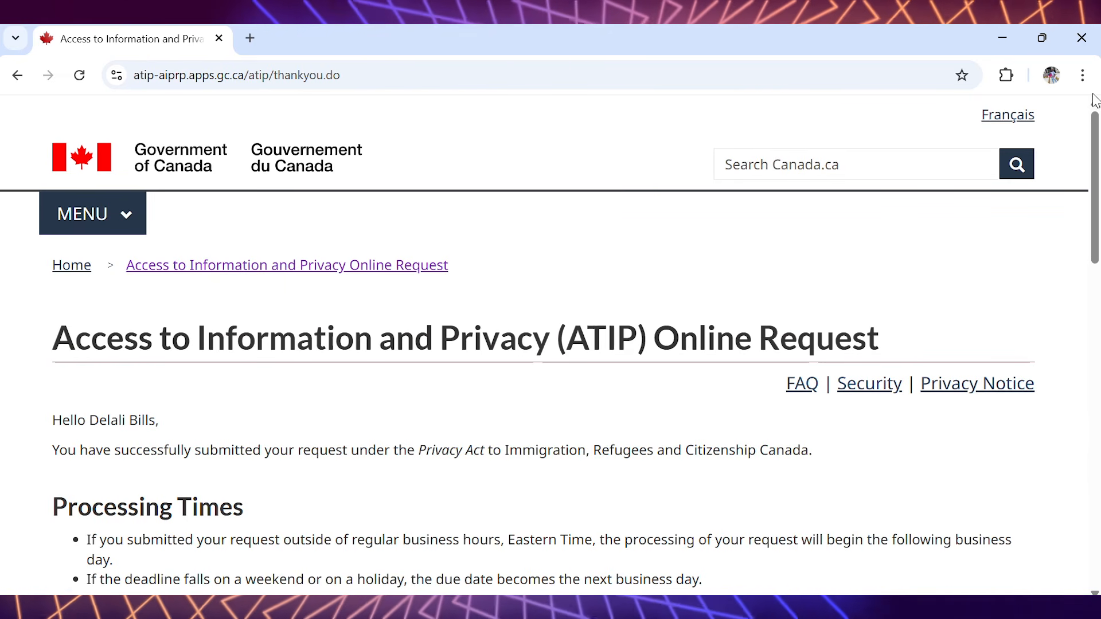
- Read the submission confirmation page, including the processing times and tracking number sections
{"action": "left_click_drag", "start_coordinate": [1095, 126], "coordinate": [1096, 177]}
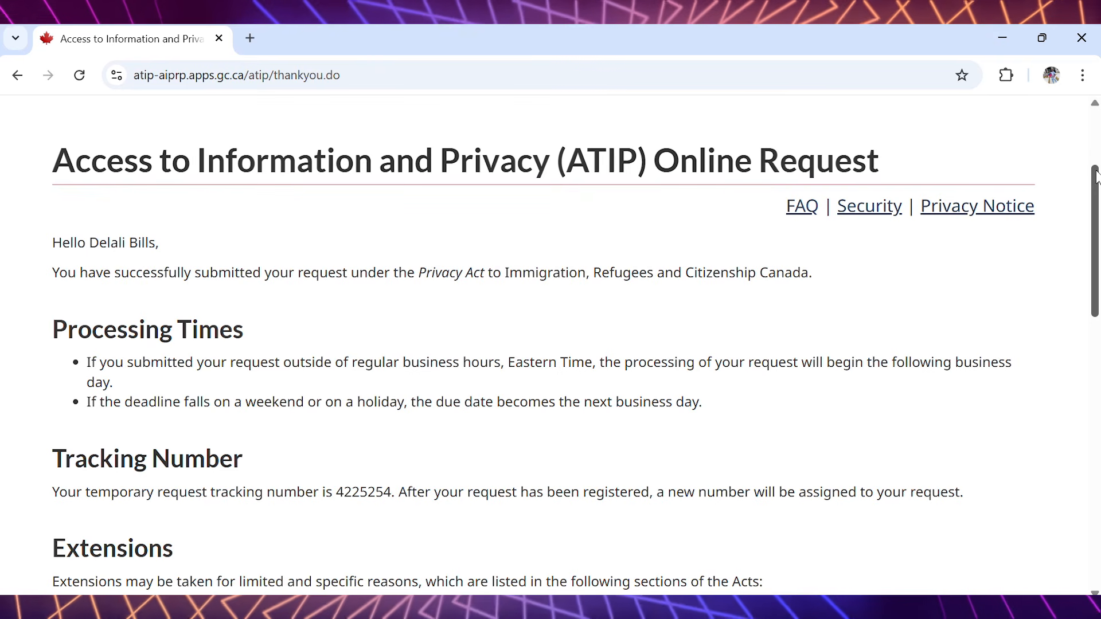
{"action": "left_click_drag", "start_coordinate": [1096, 177], "coordinate": [1095, 233]}
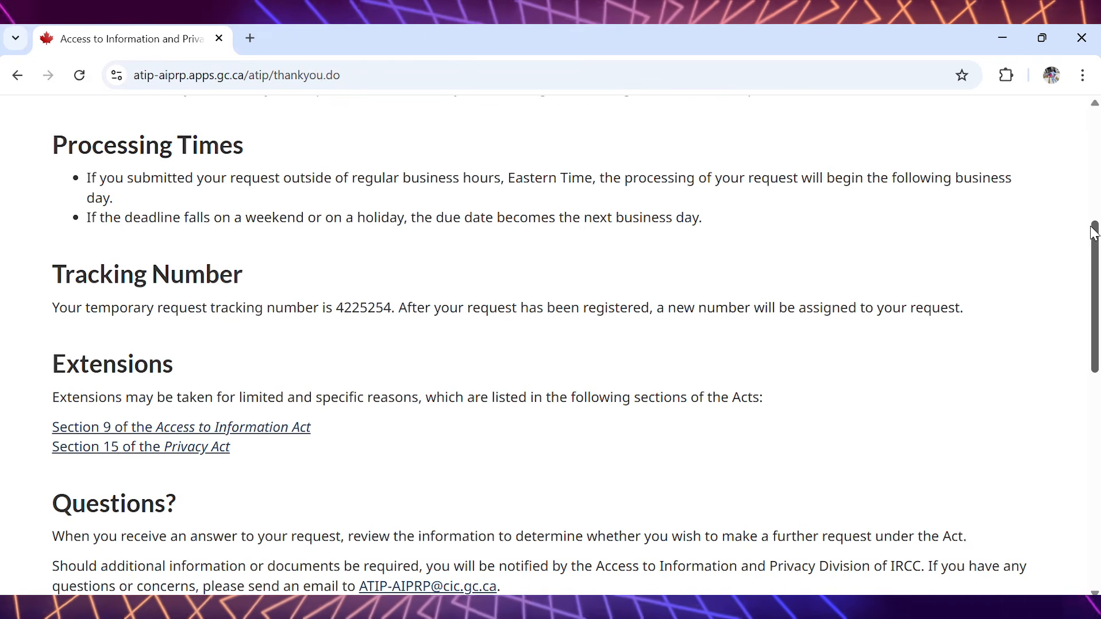
{"action": "left_click_drag", "start_coordinate": [1095, 233], "coordinate": [1098, 162]}
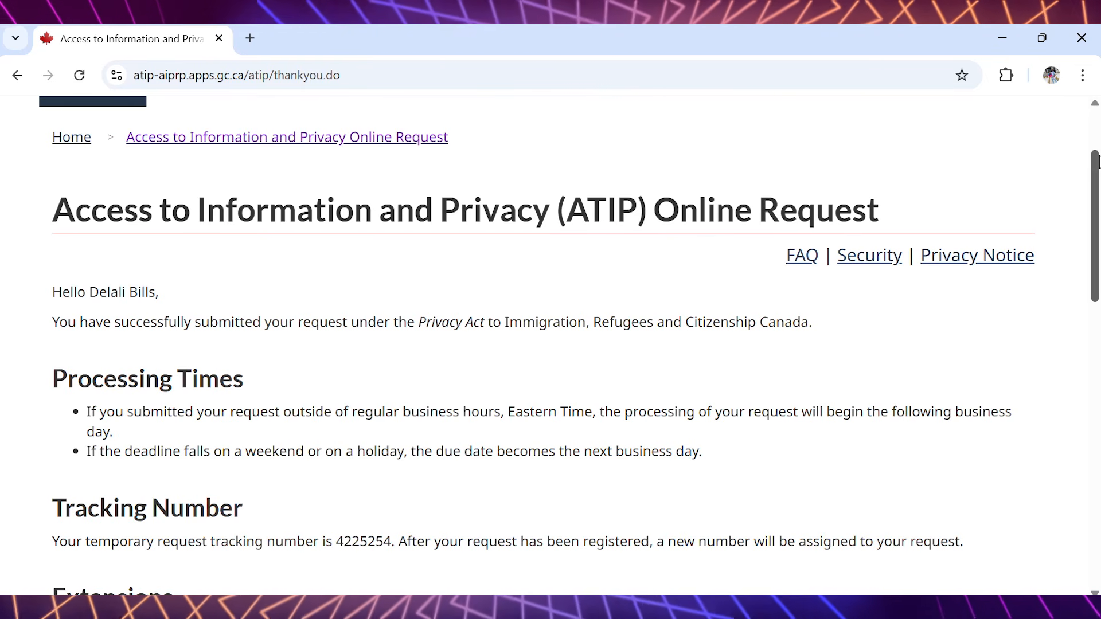
{"action": "left_click_drag", "start_coordinate": [1098, 162], "coordinate": [1097, 204]}
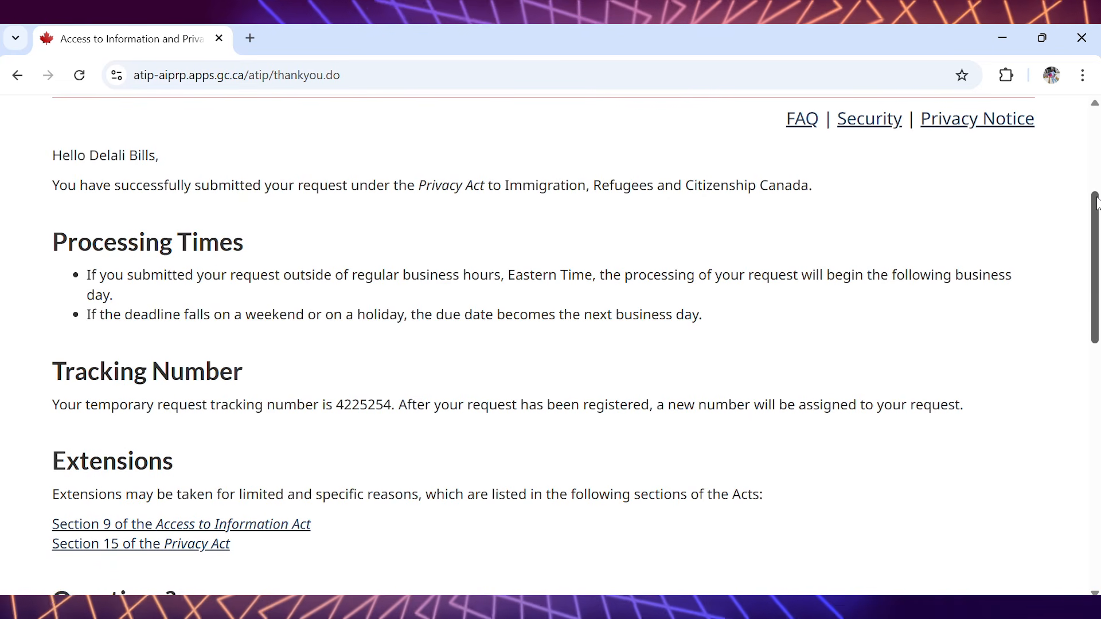
{"action": "left_click_drag", "start_coordinate": [1097, 204], "coordinate": [1097, 125]}
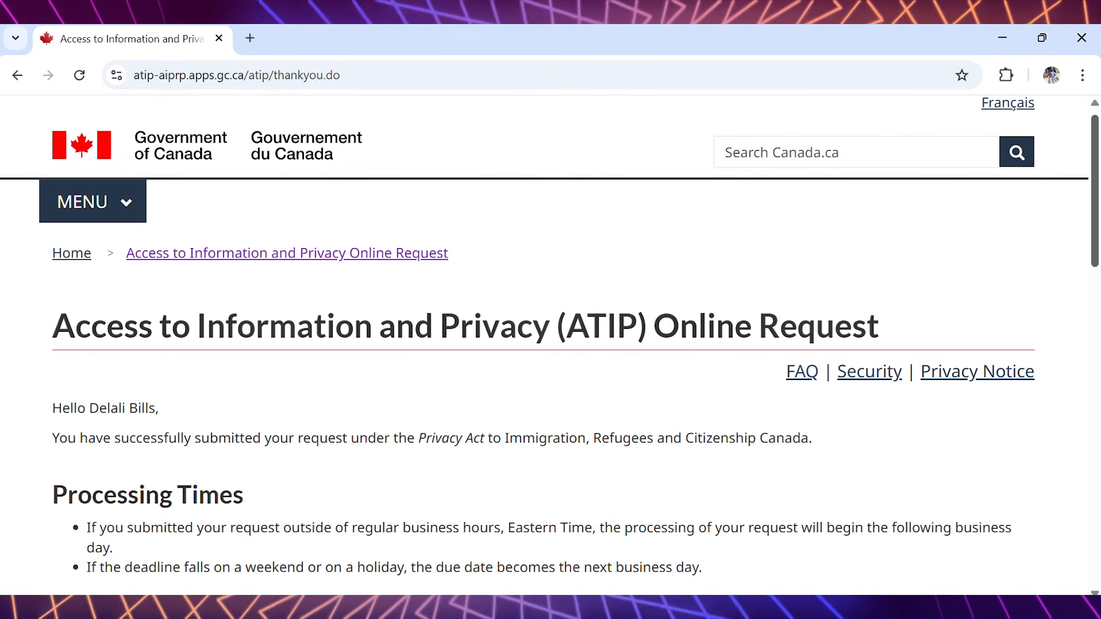